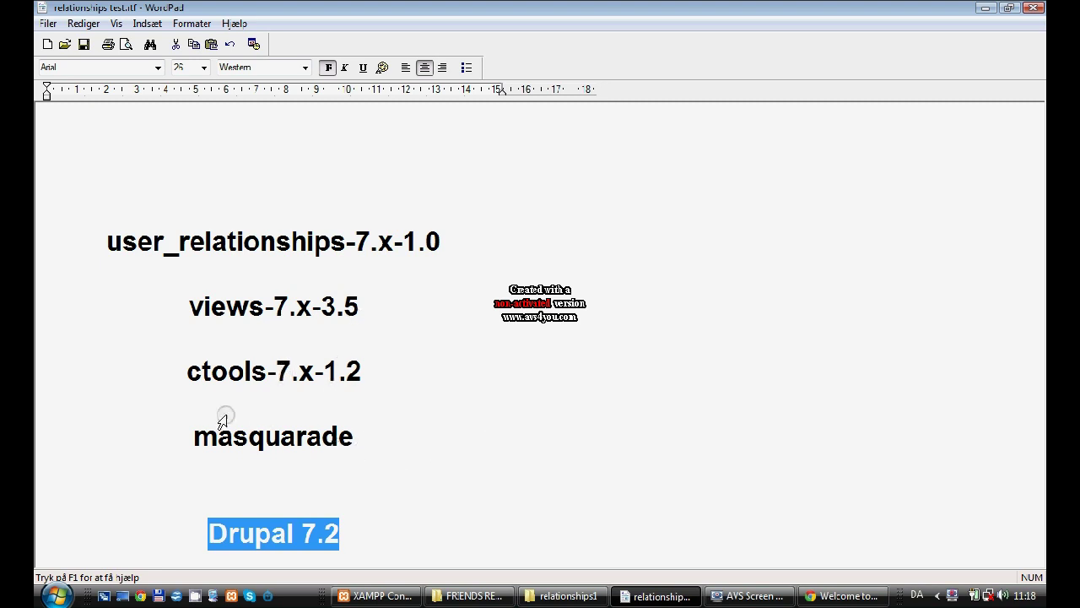
# Review the required modules list, highlighting masquarade and Drupal 7.2, and switch to the Drupal site in the browser
pyautogui.moveTo(200, 432); pyautogui.dragTo(376, 443)
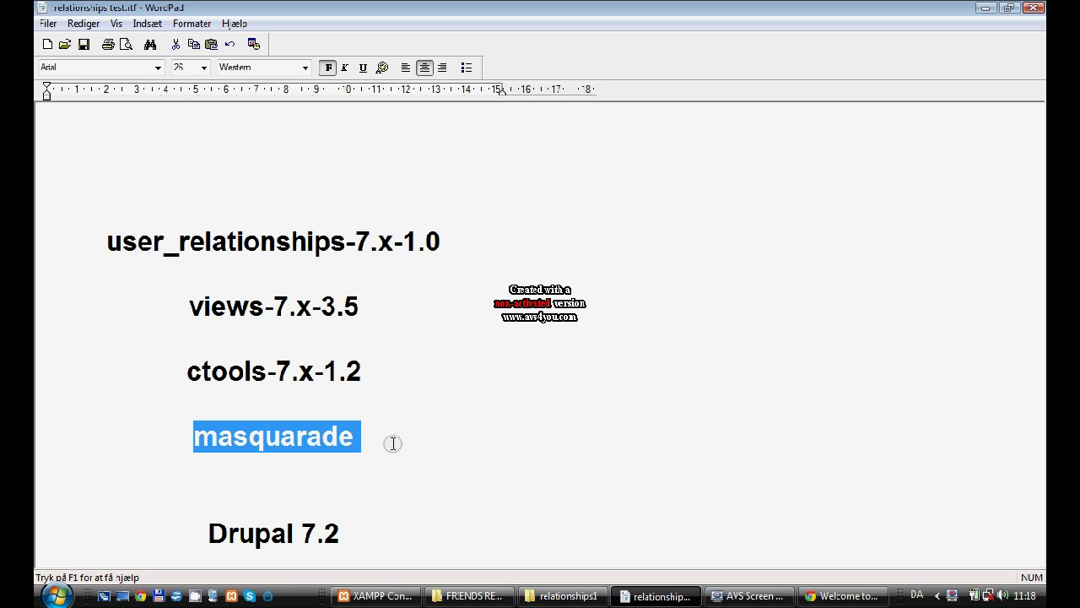
pyautogui.click(234, 513)
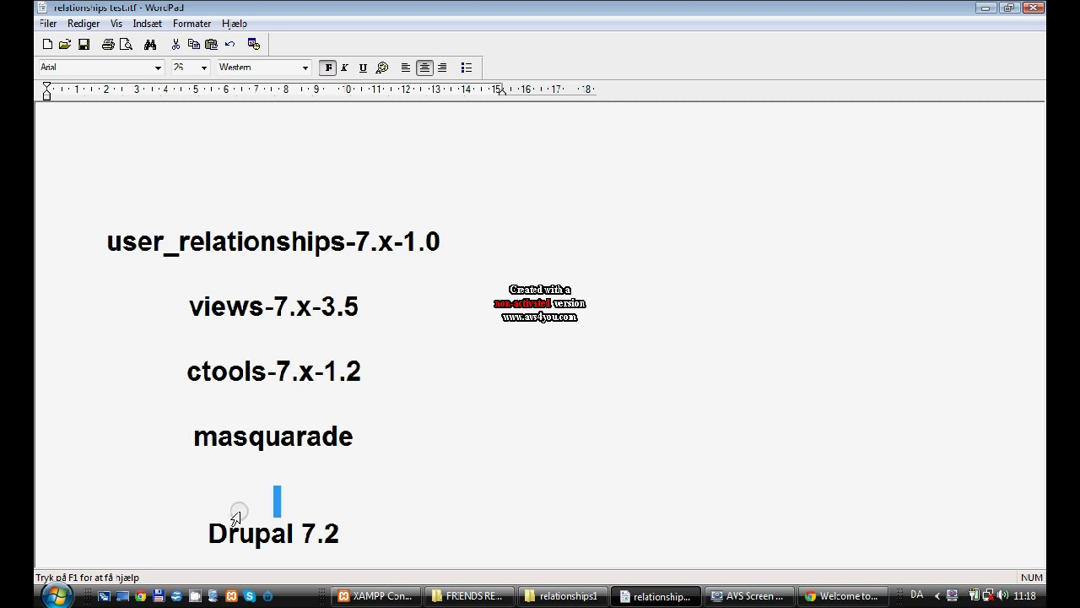
pyautogui.moveTo(189, 556); pyautogui.dragTo(205, 533)
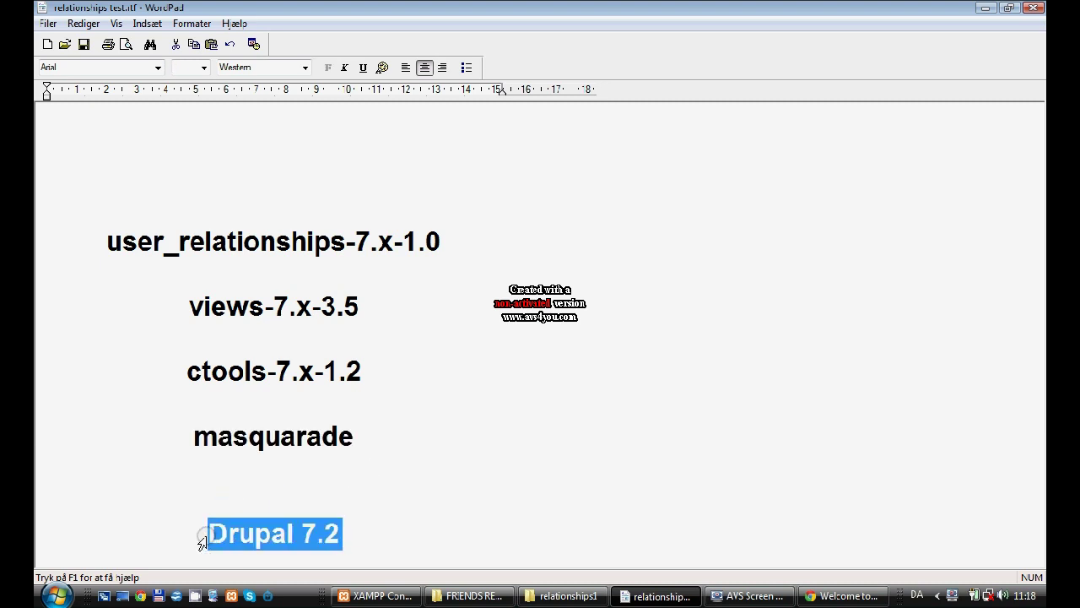
pyautogui.click(345, 536)
pyautogui.press('Up')
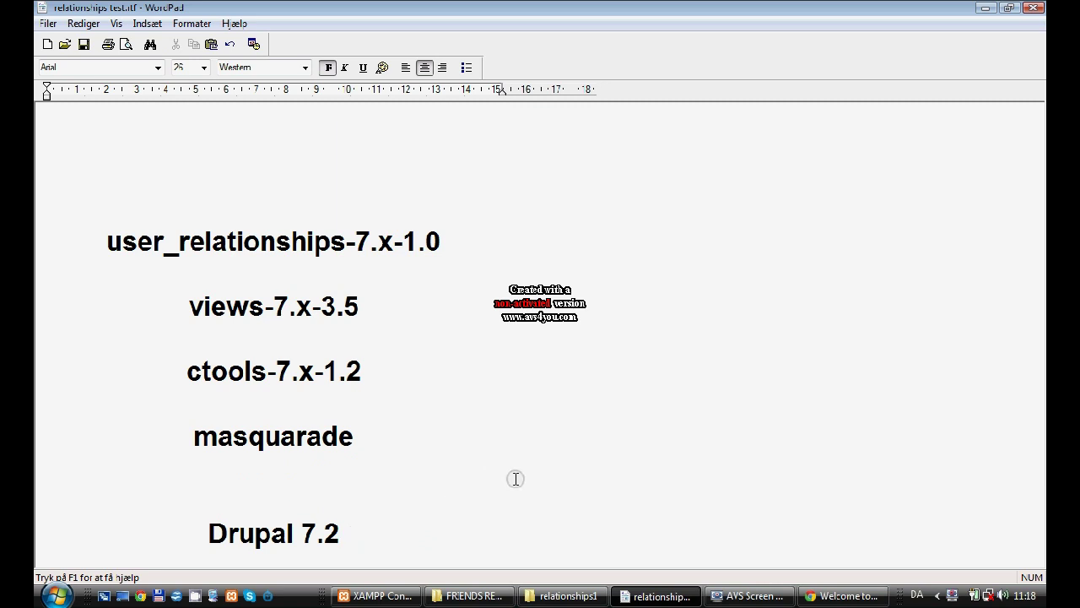
pyautogui.click(983, 8)
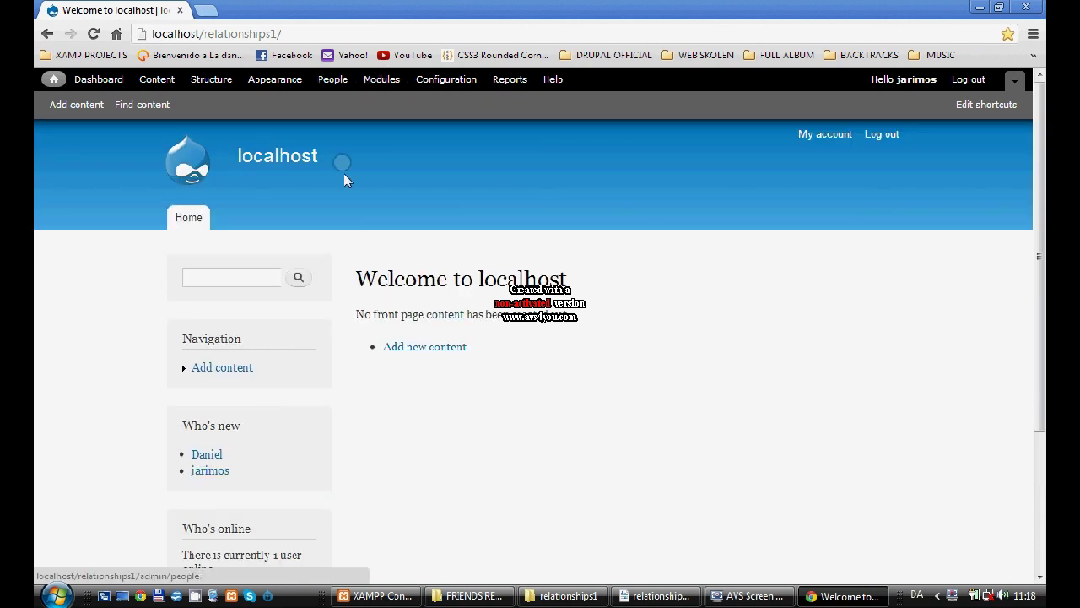
# Examine the home page's Who's new and Who's online blocks and view the profiles of both listed users
pyautogui.scroll(-1, 261, 402)
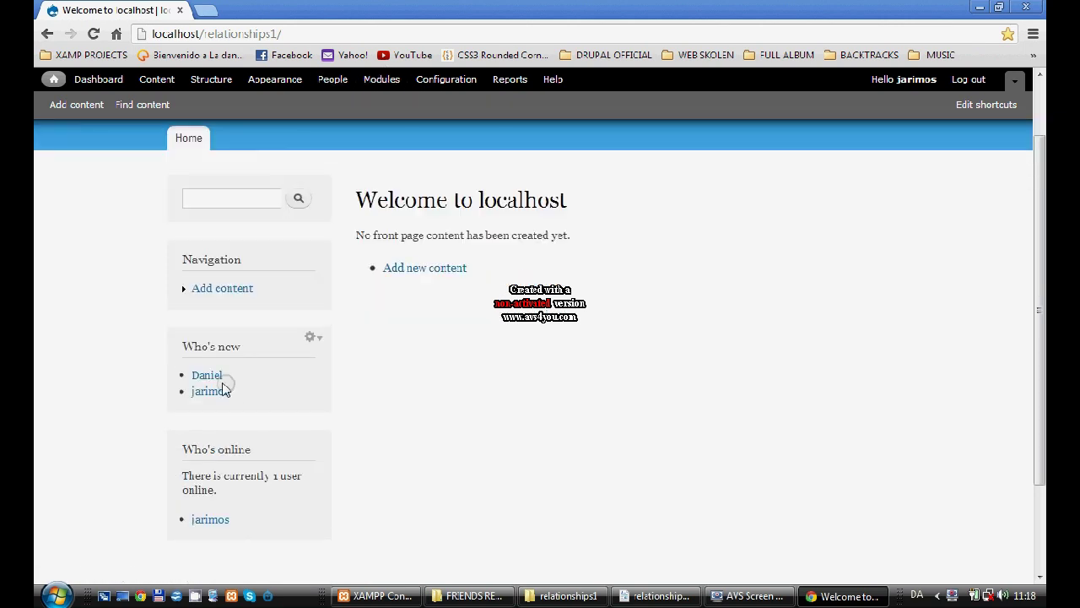
pyautogui.scroll(1, 258, 380)
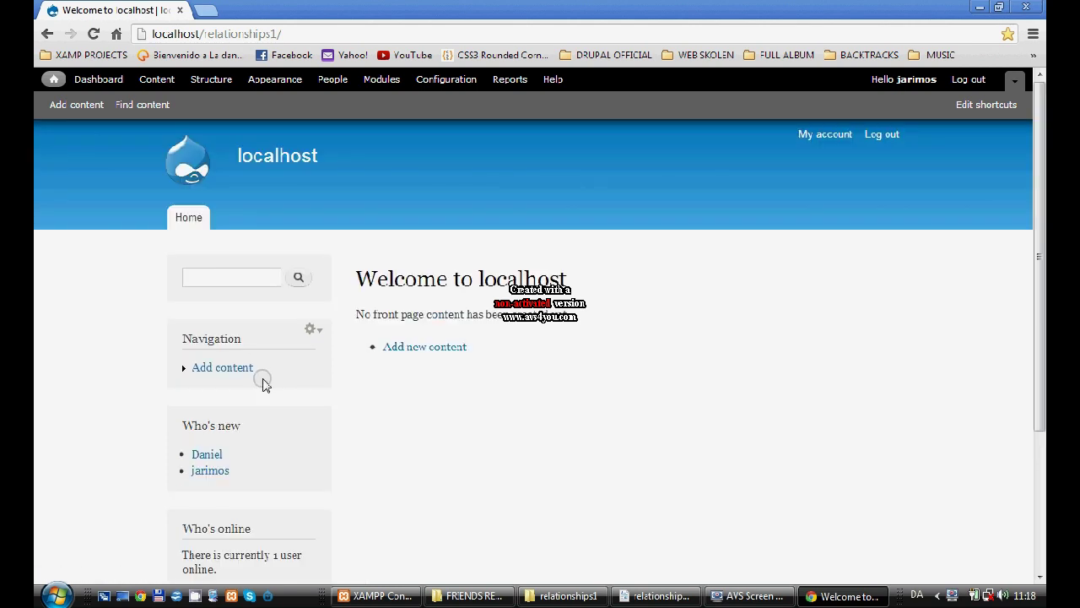
pyautogui.scroll(-1, 266, 430)
pyautogui.scroll(1, 262, 439)
pyautogui.click(205, 461)
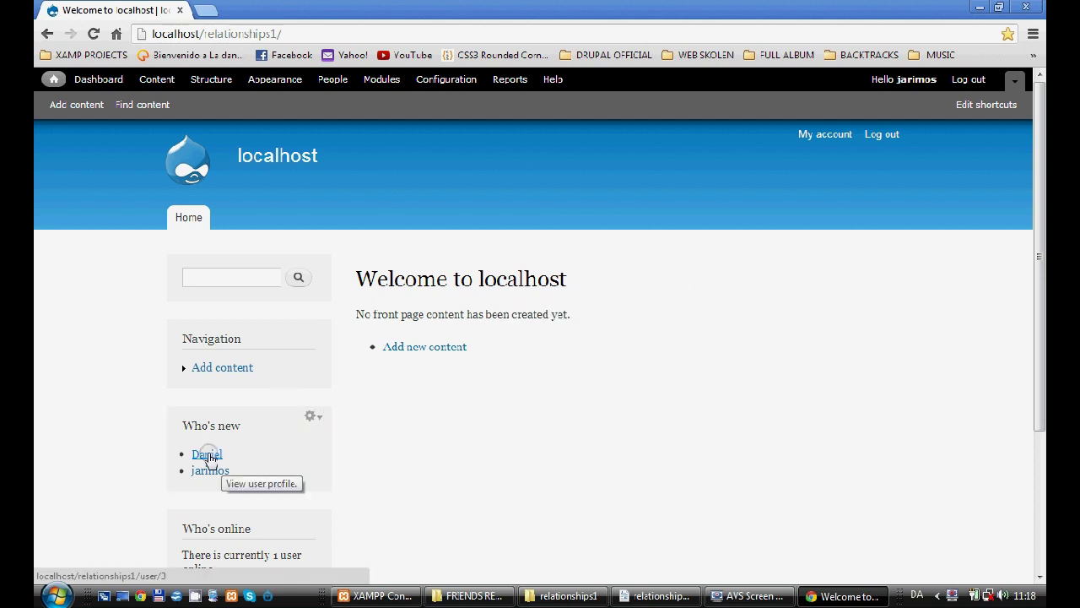
pyautogui.click(206, 453)
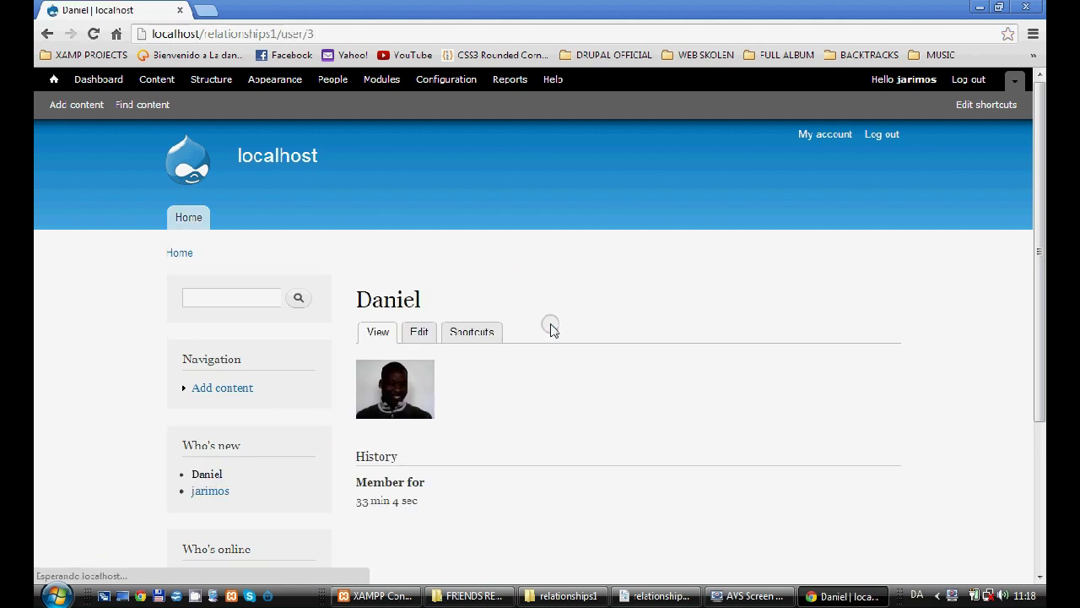
pyautogui.click(210, 491)
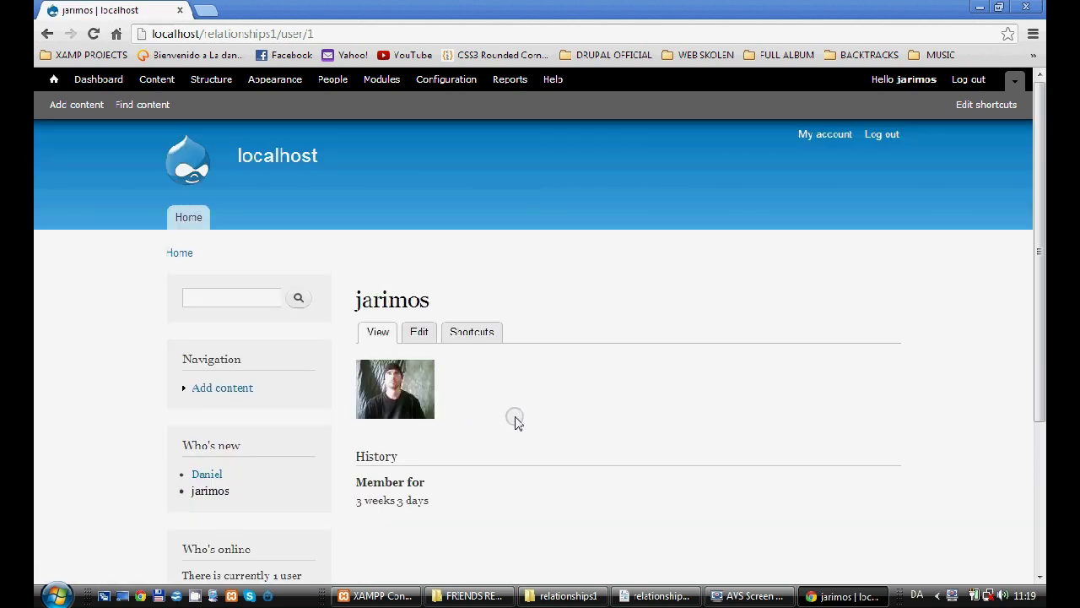
pyautogui.scroll(-1, 516, 422)
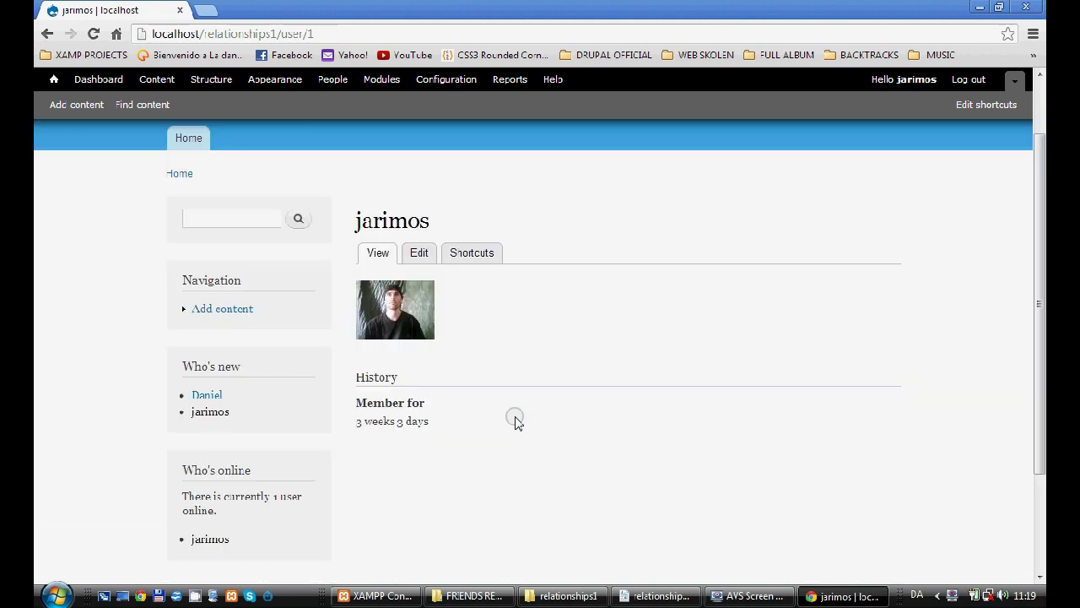
pyautogui.scroll(1, 222, 391)
pyautogui.scroll(-2, 236, 424)
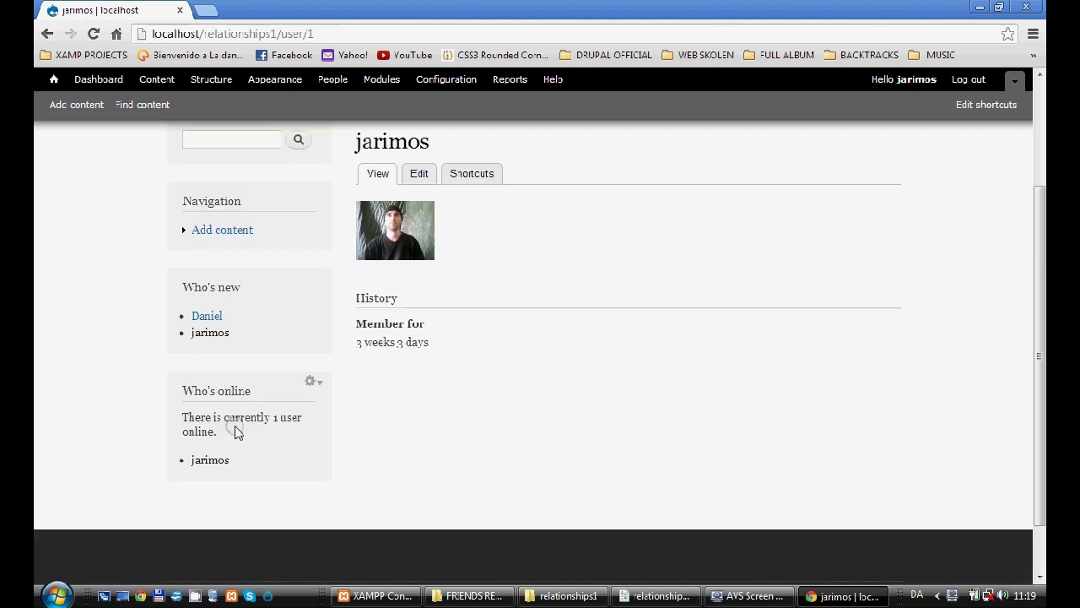
pyautogui.scroll(1, 225, 304)
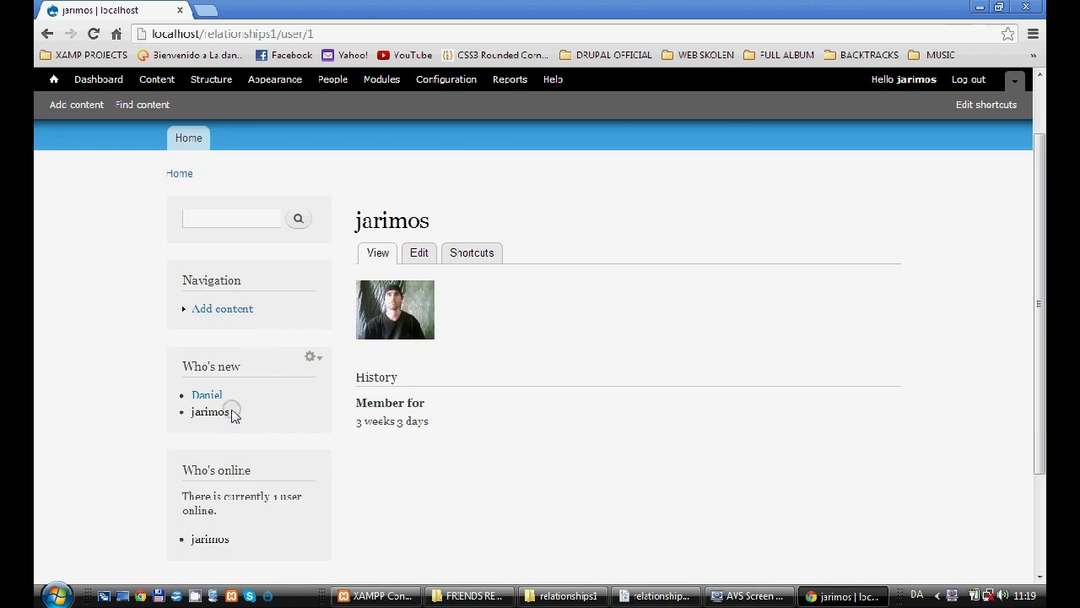
# Open the Blocks administration page and check the region choices for the Who's new block under Sidebar first
pyautogui.click(213, 81)
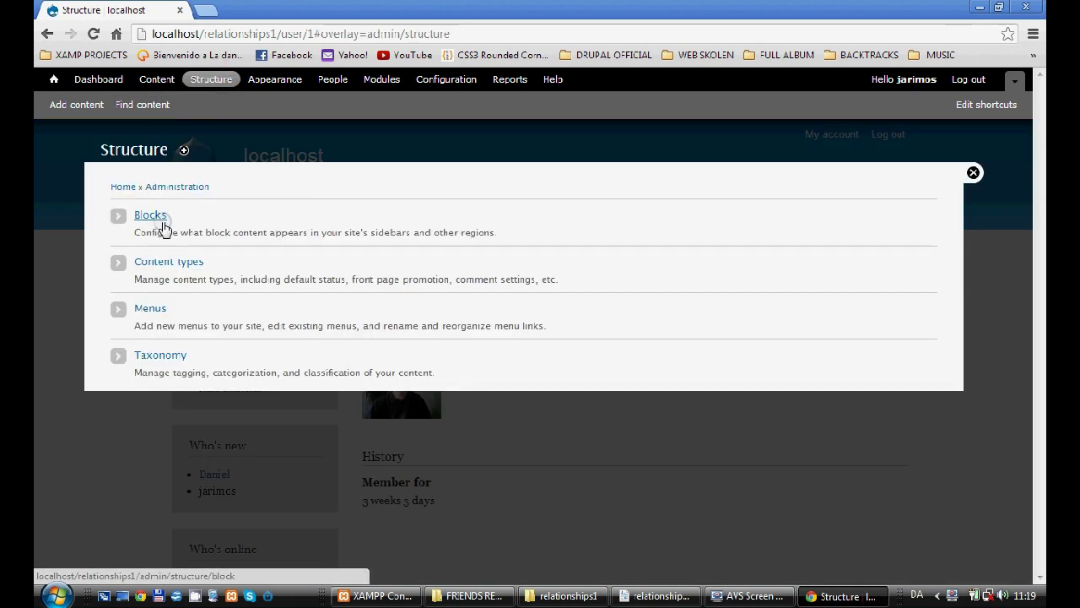
pyautogui.click(150, 216)
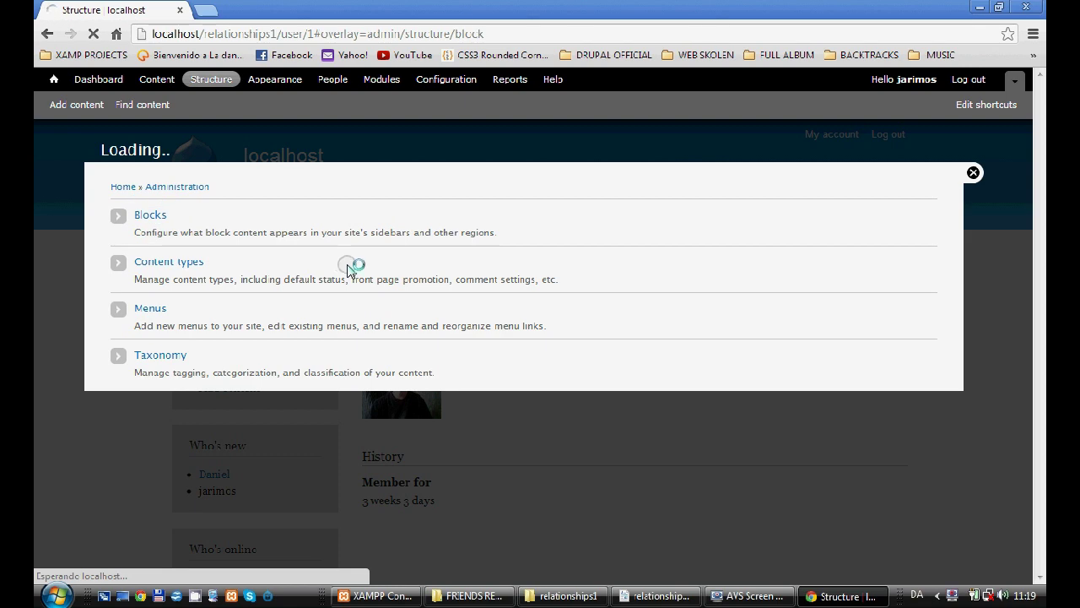
pyautogui.scroll(-5, 345, 268)
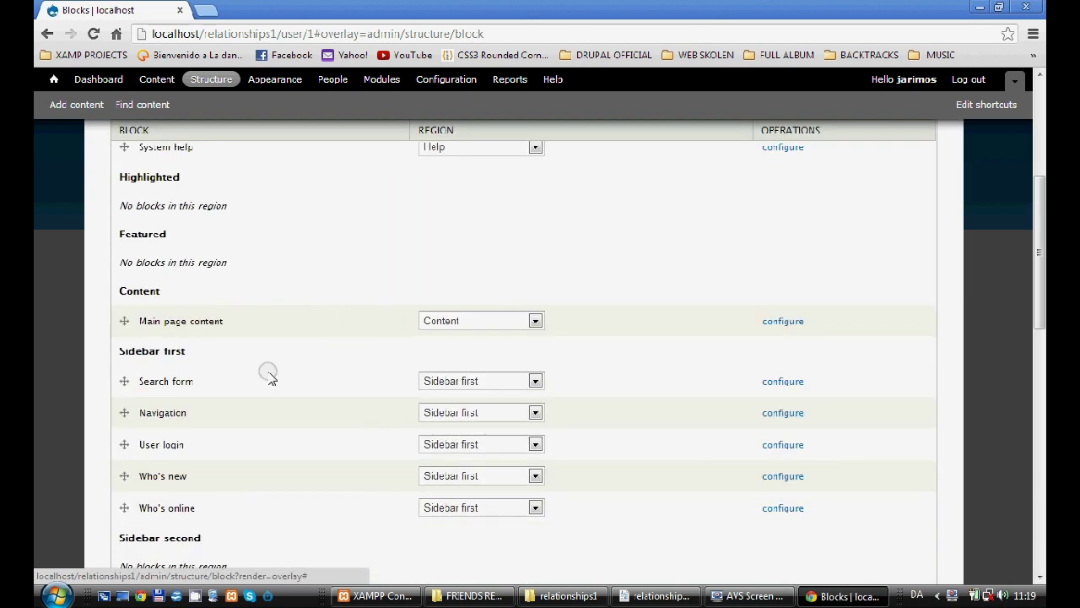
pyautogui.scroll(-1, 268, 378)
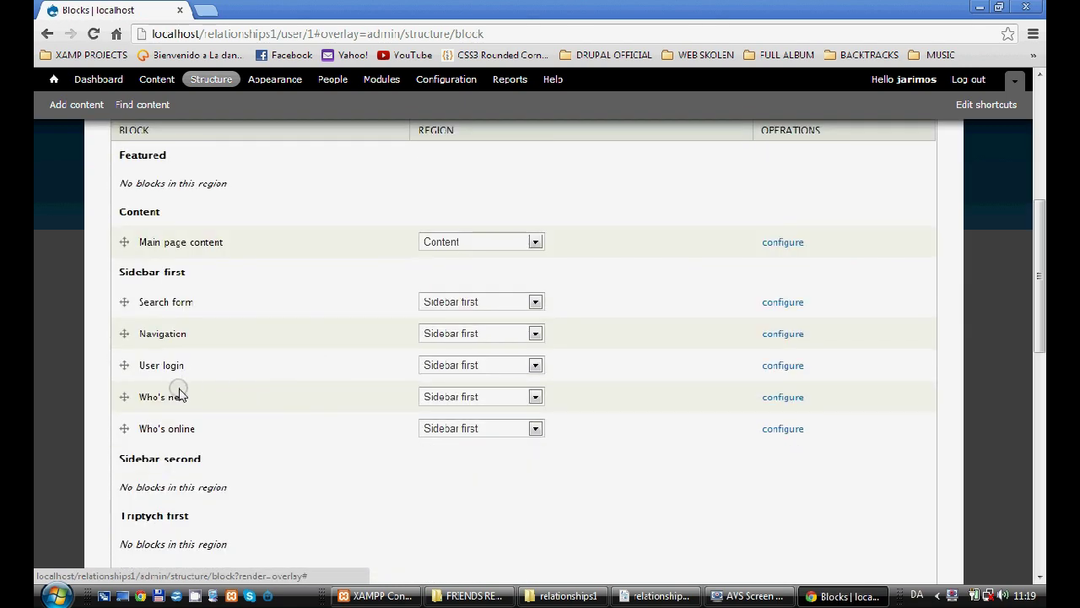
pyautogui.click(536, 397)
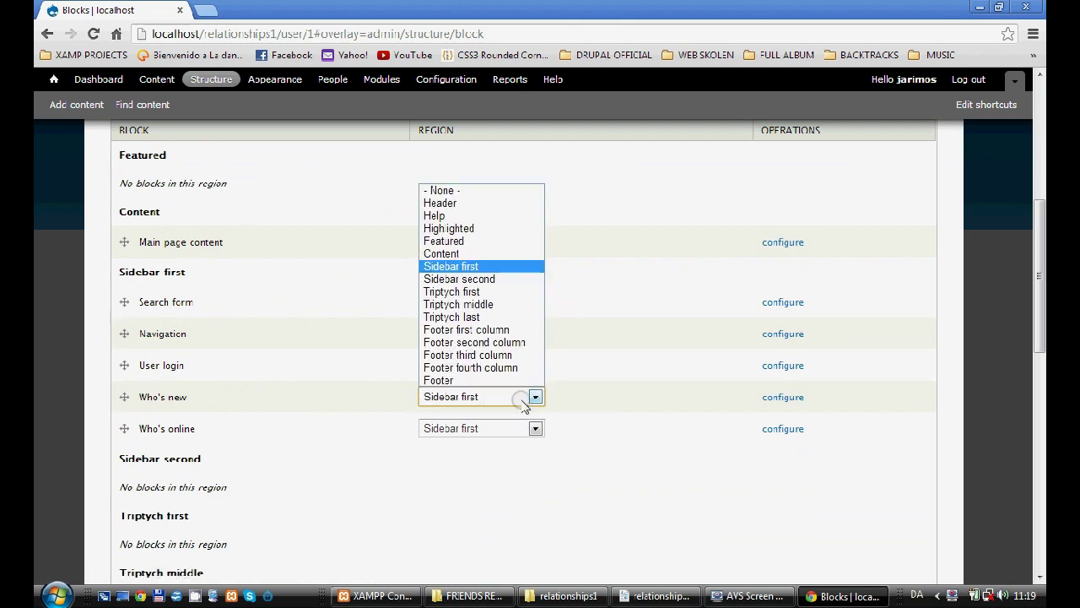
pyautogui.click(646, 400)
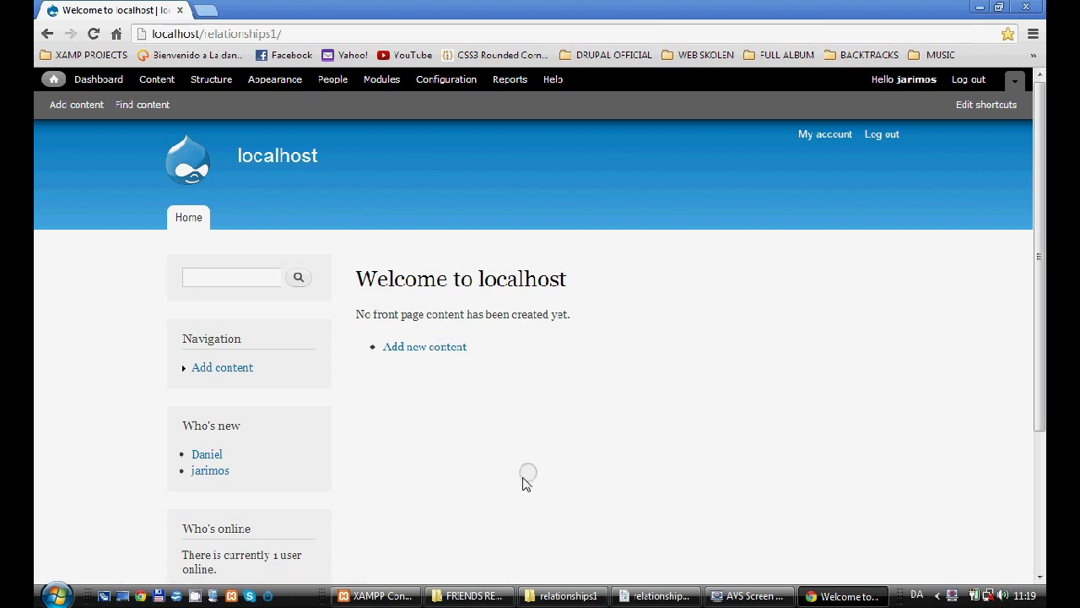
# Bring up the folder with the downloaded modules and open sites/all/modules of the relationships1 site in a second file window
pyautogui.click(469, 595)
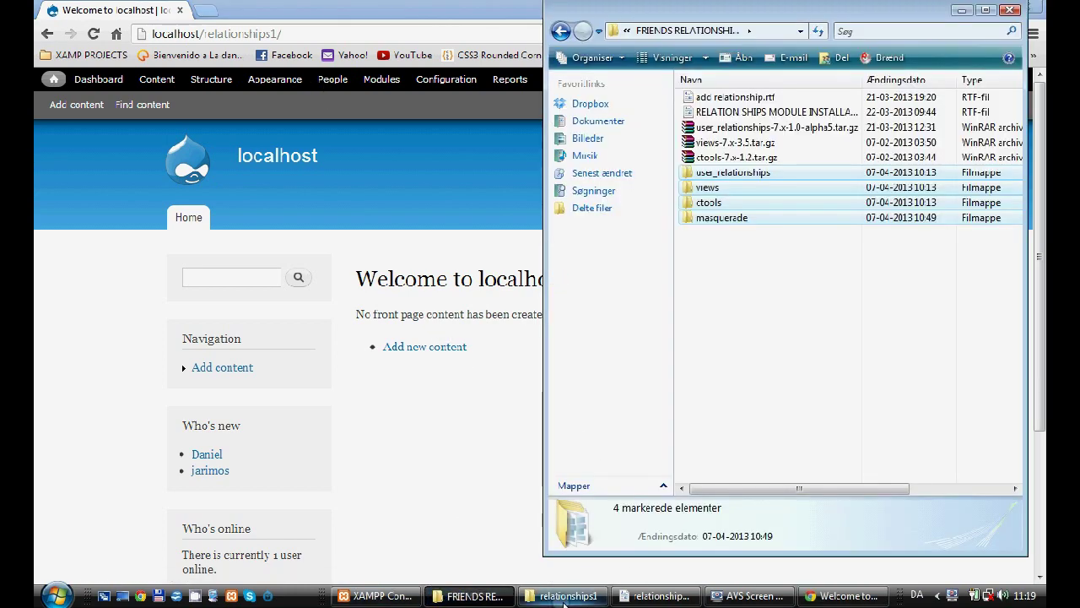
pyautogui.click(564, 599)
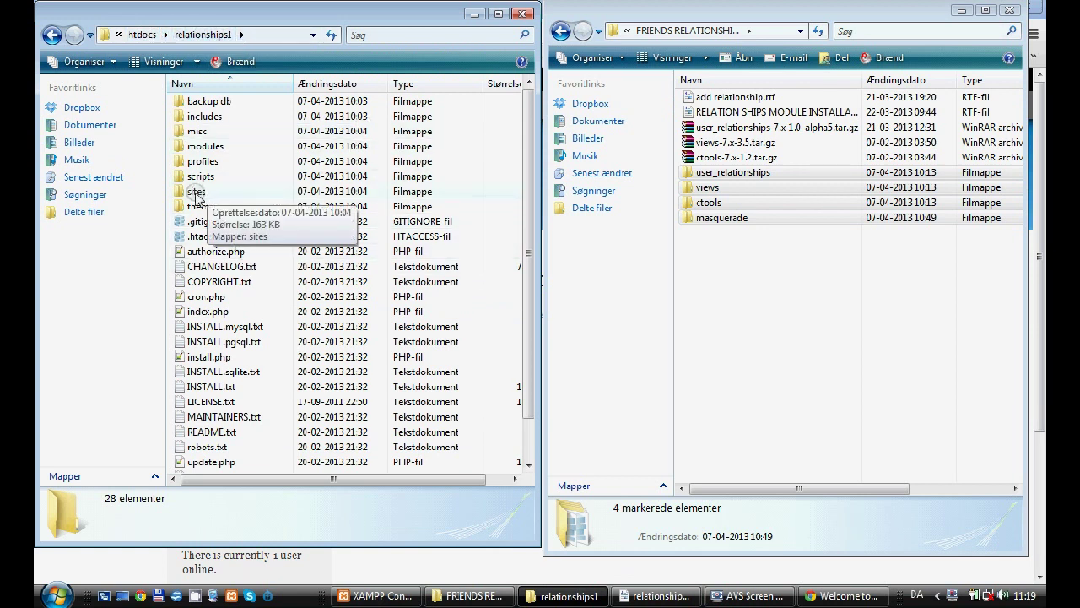
pyautogui.doubleClick(195, 192)
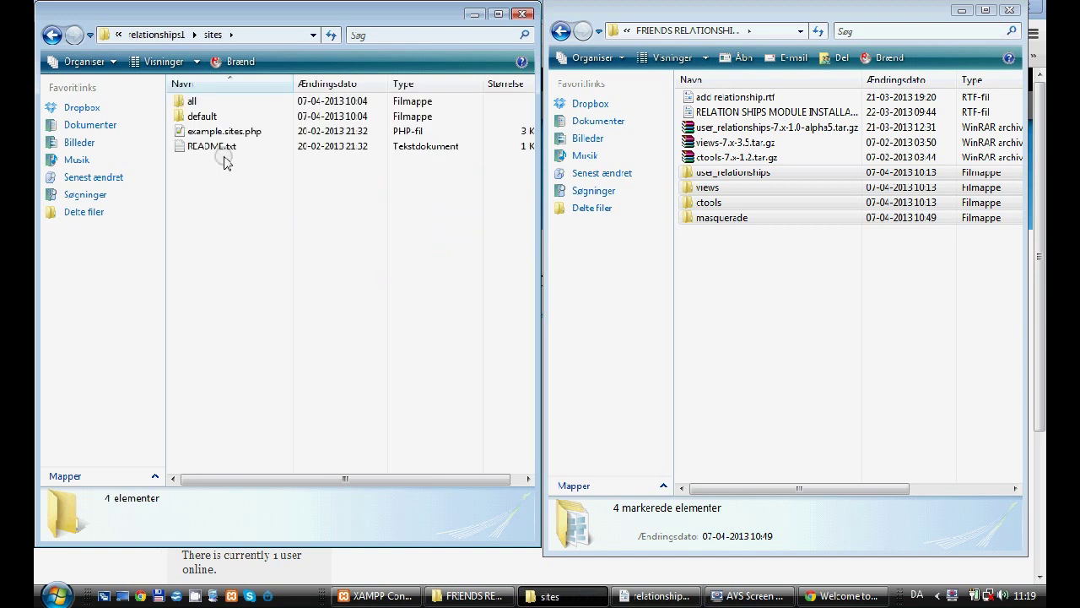
pyautogui.doubleClick(203, 102)
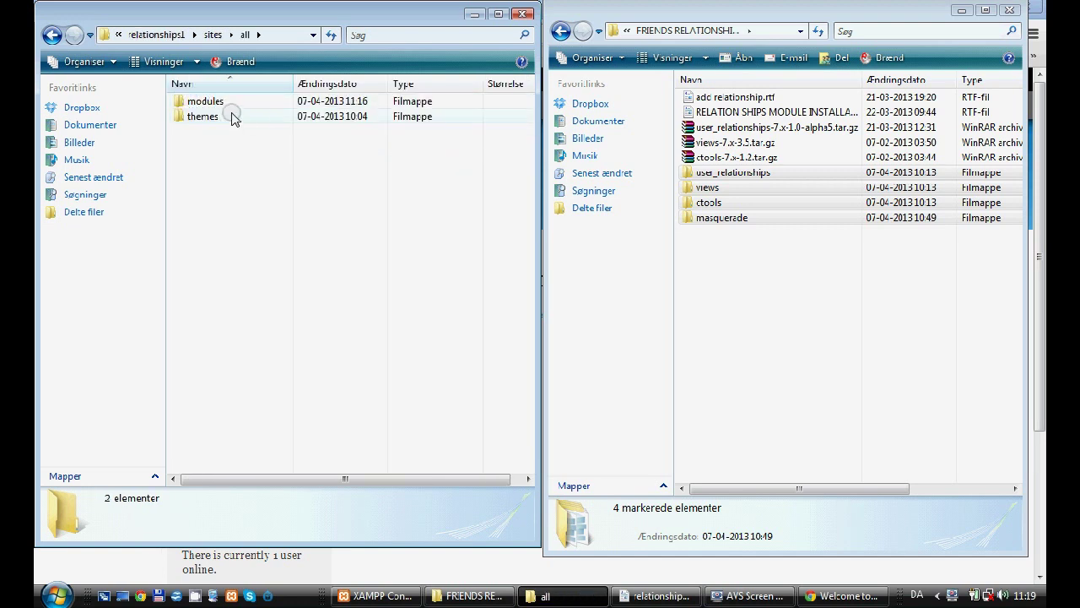
pyautogui.doubleClick(205, 102)
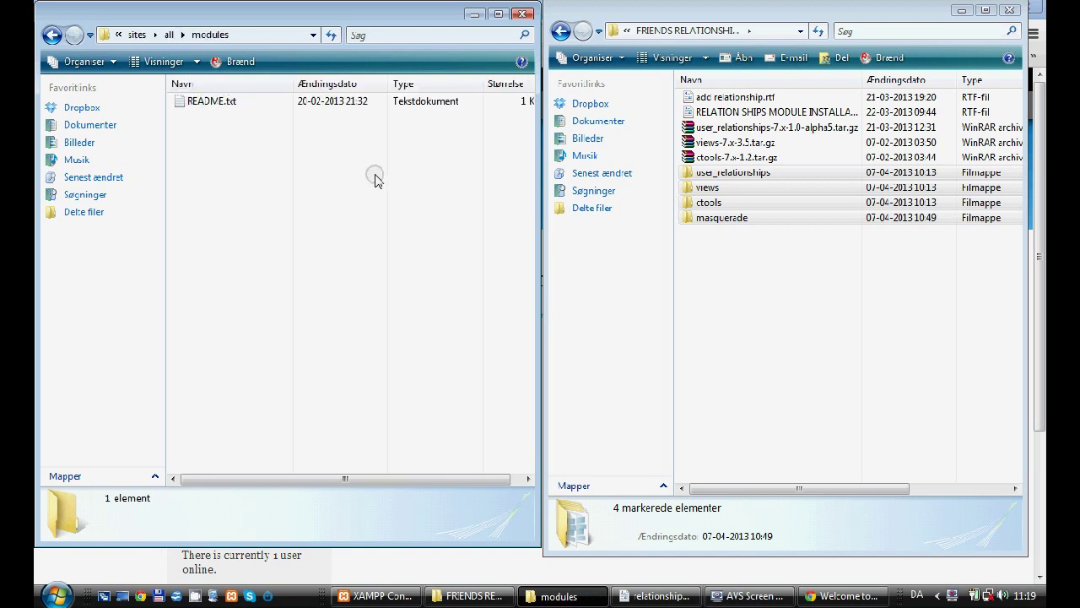
# Copy the user_relationships, views, ctools and masquerade folders into the site's sites/all/modules folder
pyautogui.click(769, 6)
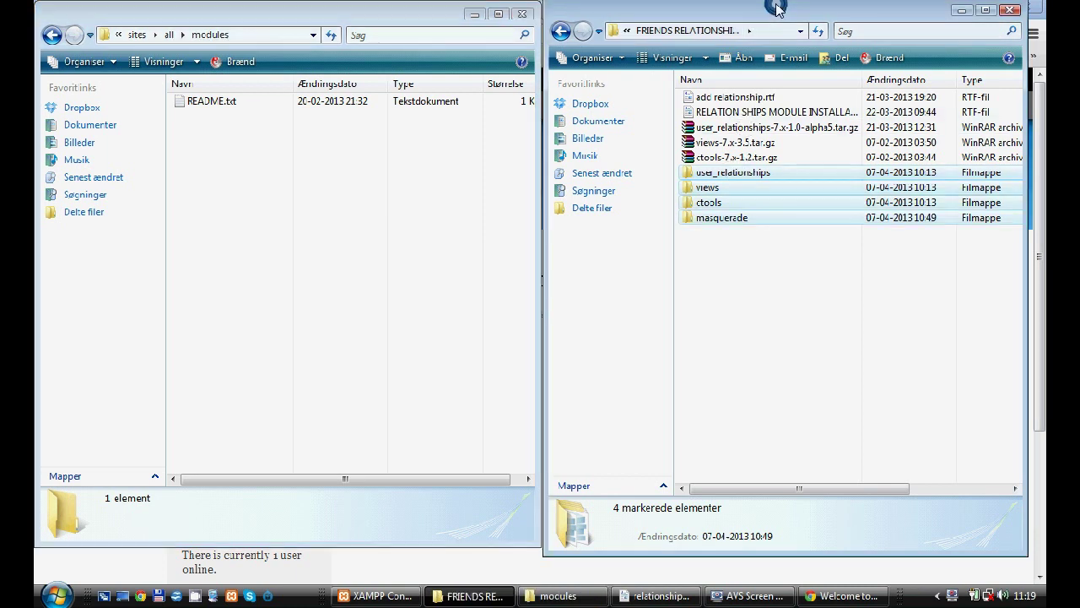
pyautogui.click(723, 173)
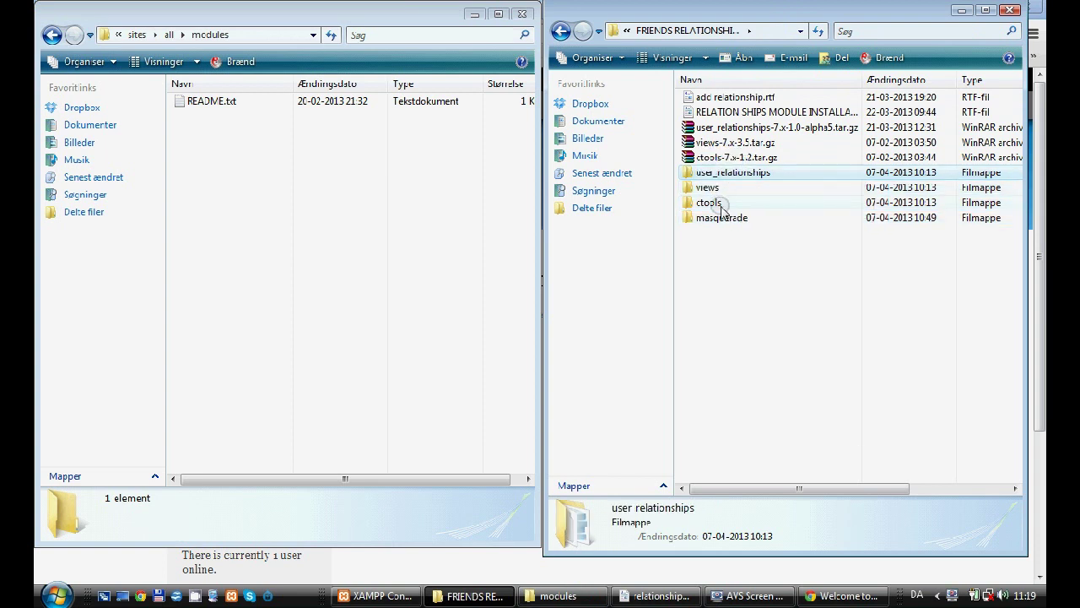
pyautogui.keyDown('shift'); pyautogui.click(723, 218); pyautogui.keyUp('shift')
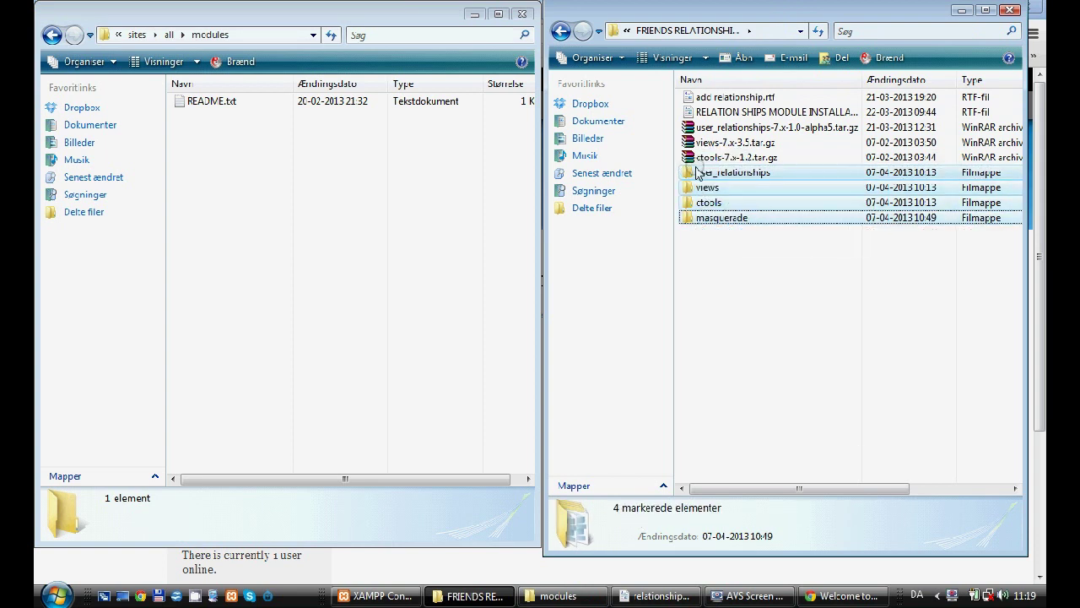
pyautogui.moveTo(707, 180); pyautogui.dragTo(270, 220)
pyautogui.click(338, 229)
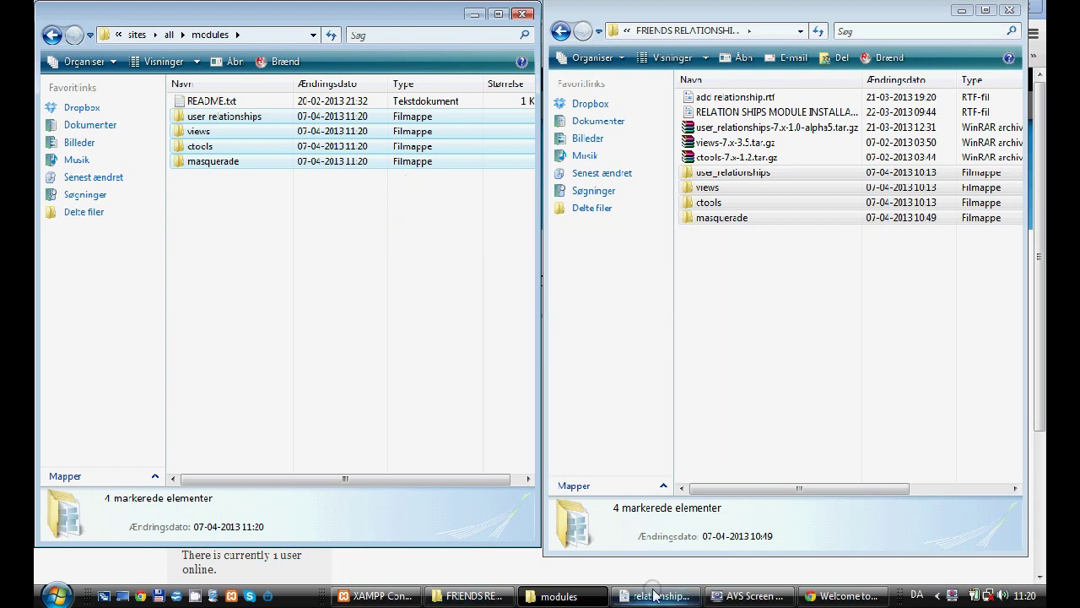
# Switch back to the browser, open the site's Modules page and mark Chaos tools and Masquerade as enabled
pyautogui.click(843, 596)
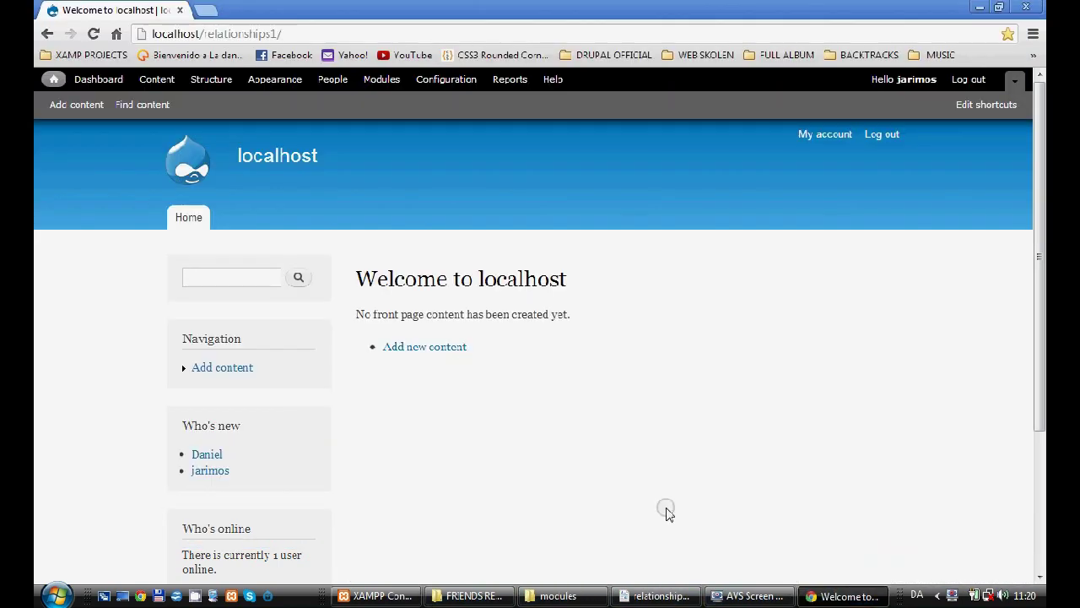
pyautogui.click(381, 80)
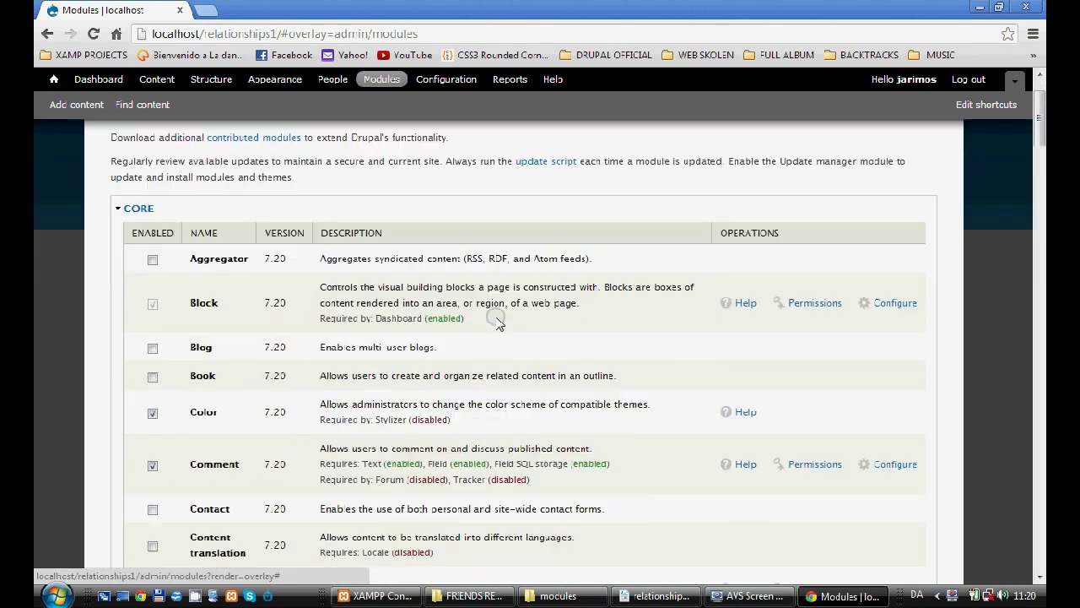
pyautogui.scroll(-3, 1043, 259)
pyautogui.moveTo(1041, 165); pyautogui.dragTo(1040, 367)
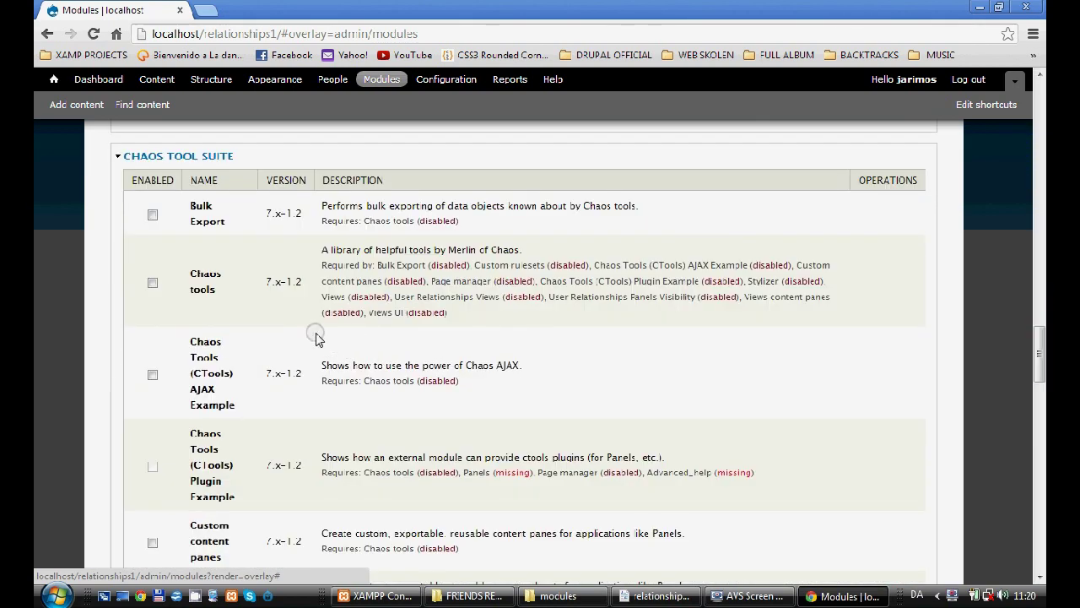
pyautogui.click(153, 283)
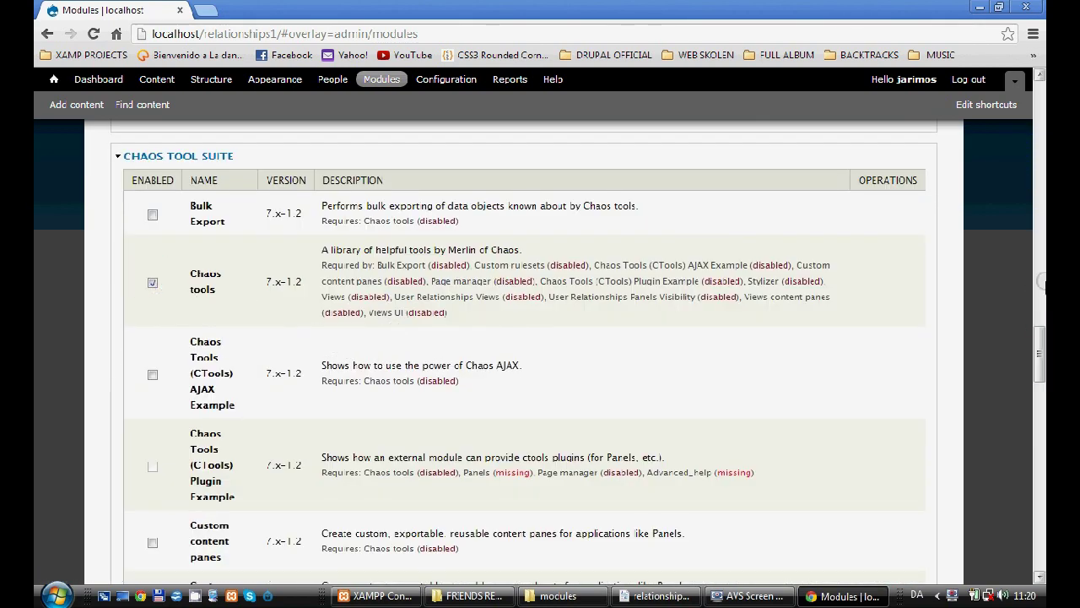
pyautogui.moveTo(1040, 358); pyautogui.dragTo(1041, 414)
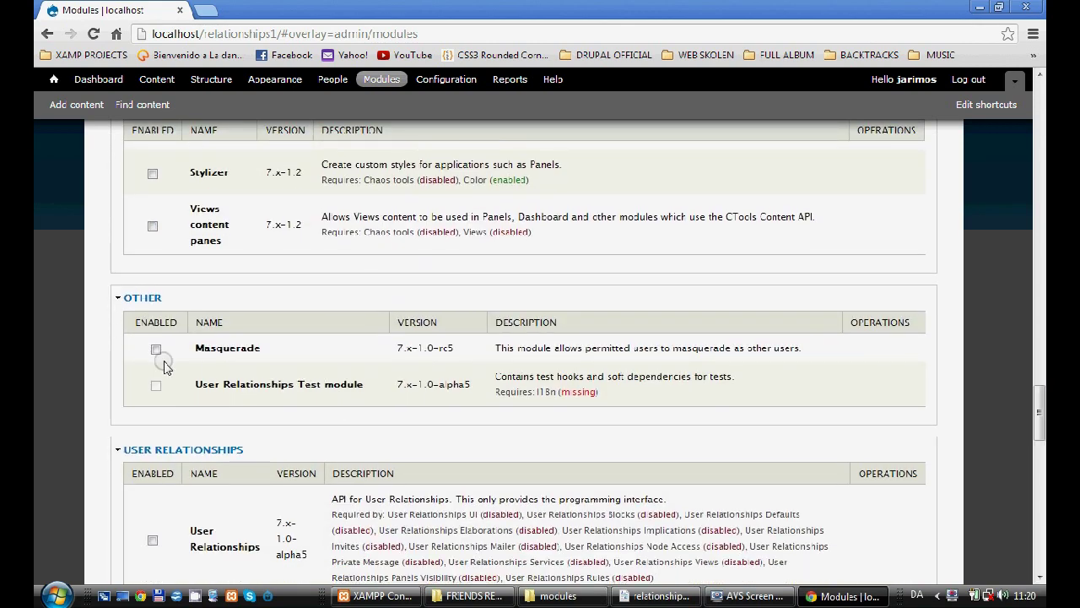
pyautogui.click(157, 349)
# Mark the User Relationships, User Relationships Blocks, Node Access and Panels Visibility modules as enabled
pyautogui.scroll(-3, 1038, 382)
pyautogui.click(202, 241)
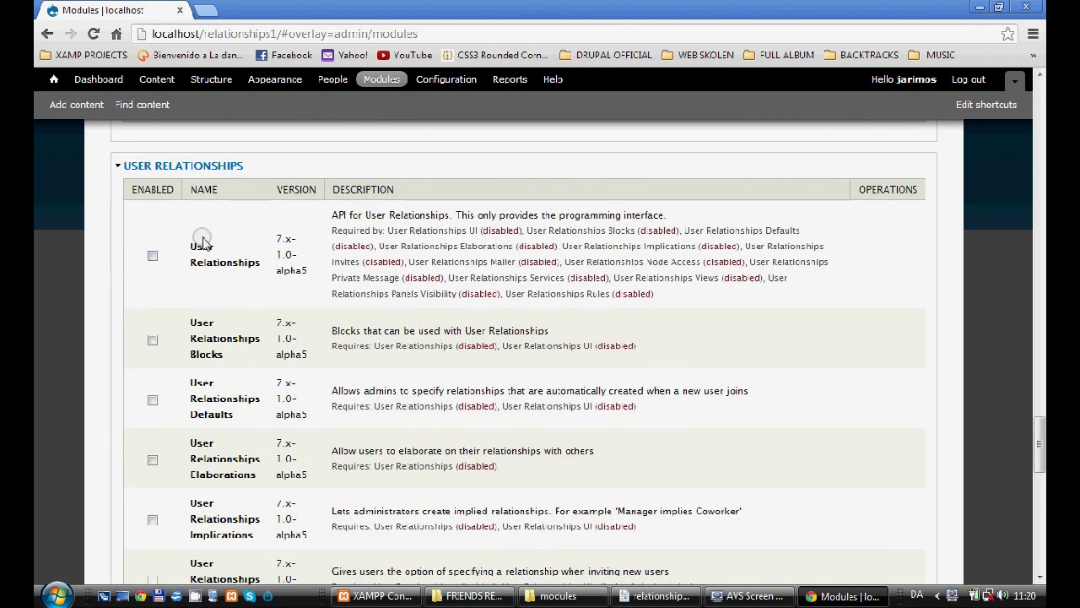
pyautogui.click(152, 256)
pyautogui.click(154, 344)
pyautogui.moveTo(1039, 434); pyautogui.dragTo(1038, 456)
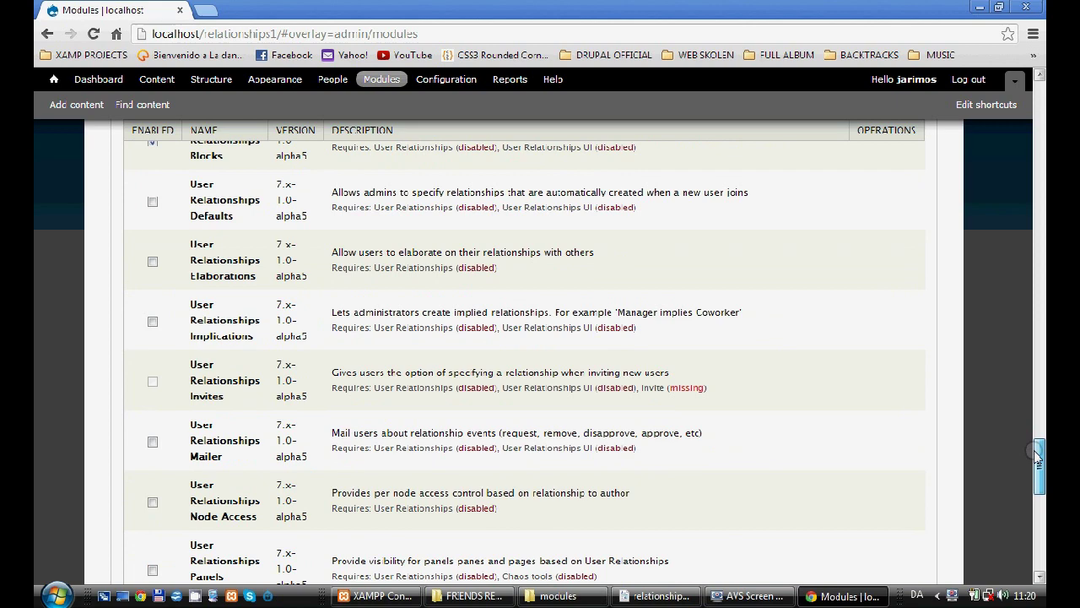
pyautogui.moveTo(1038, 455); pyautogui.dragTo(1038, 477)
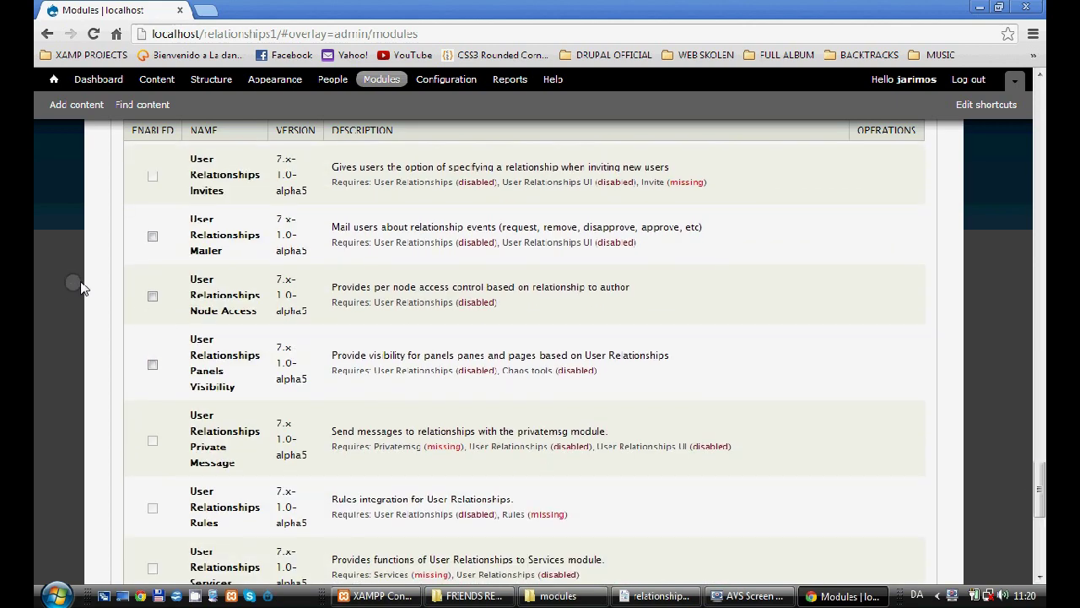
pyautogui.click(151, 299)
pyautogui.click(153, 368)
# Mark the User Relationships UI and User Relationships Views modules as enabled
pyautogui.moveTo(1041, 487); pyautogui.dragTo(1042, 520)
pyautogui.click(148, 406)
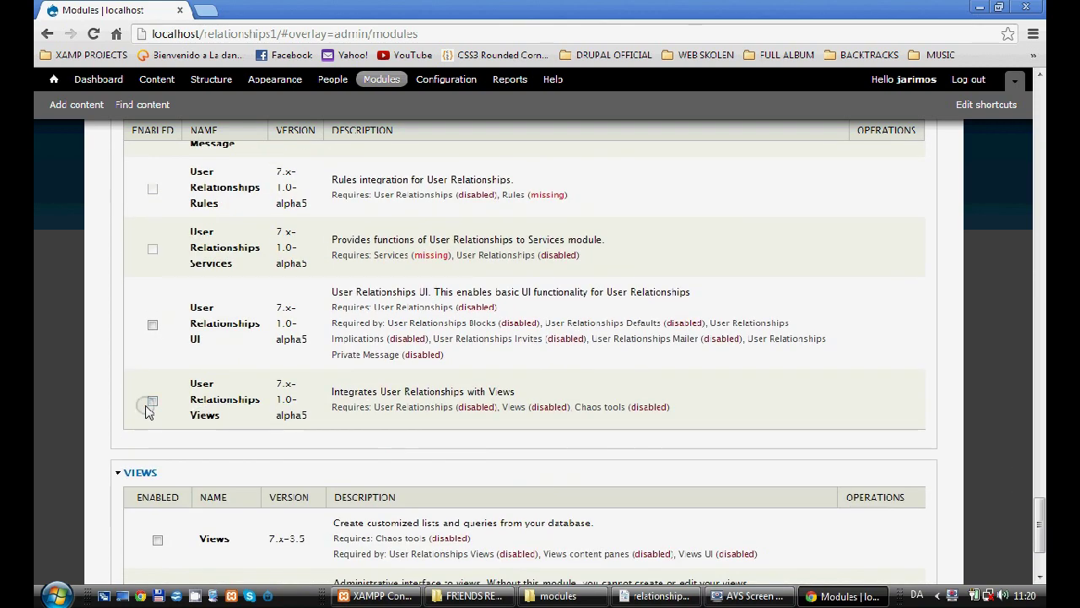
pyautogui.click(152, 333)
pyautogui.click(152, 398)
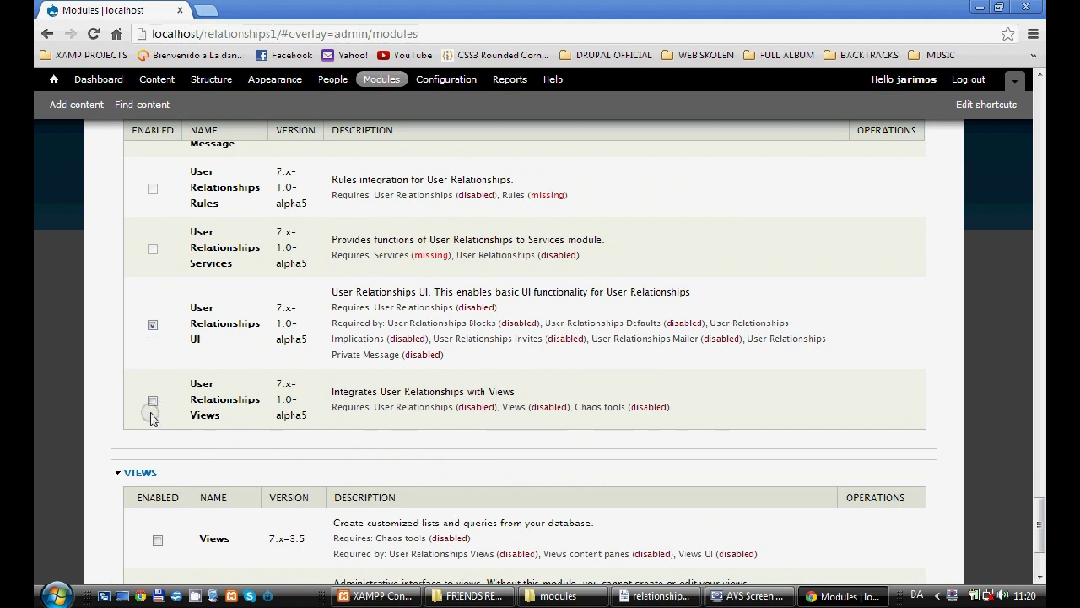
pyautogui.click(349, 429)
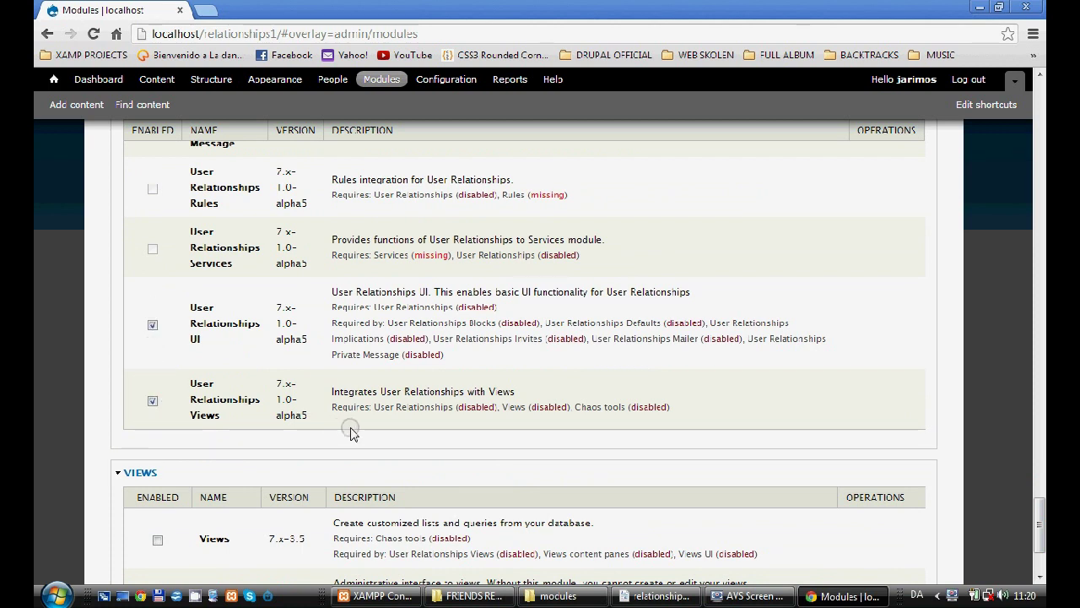
# Enable the selected modules, including those in the Views group, by saving the configuration, and rebuild the content access permissions
pyautogui.click(1041, 504)
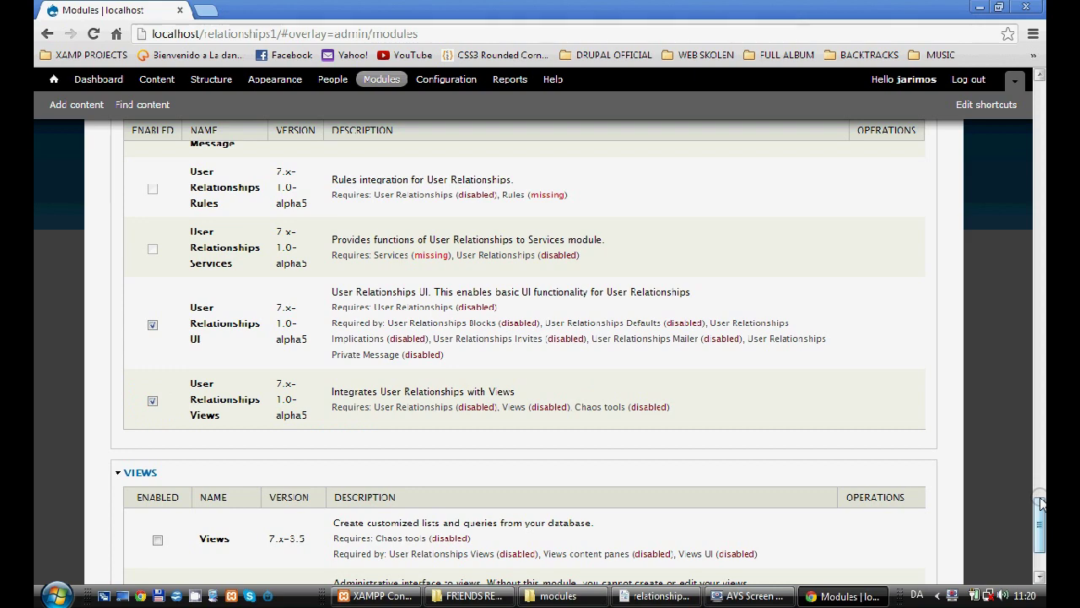
pyautogui.moveTo(1040, 504); pyautogui.dragTo(1040, 525)
pyautogui.click(159, 460)
pyautogui.click(175, 513)
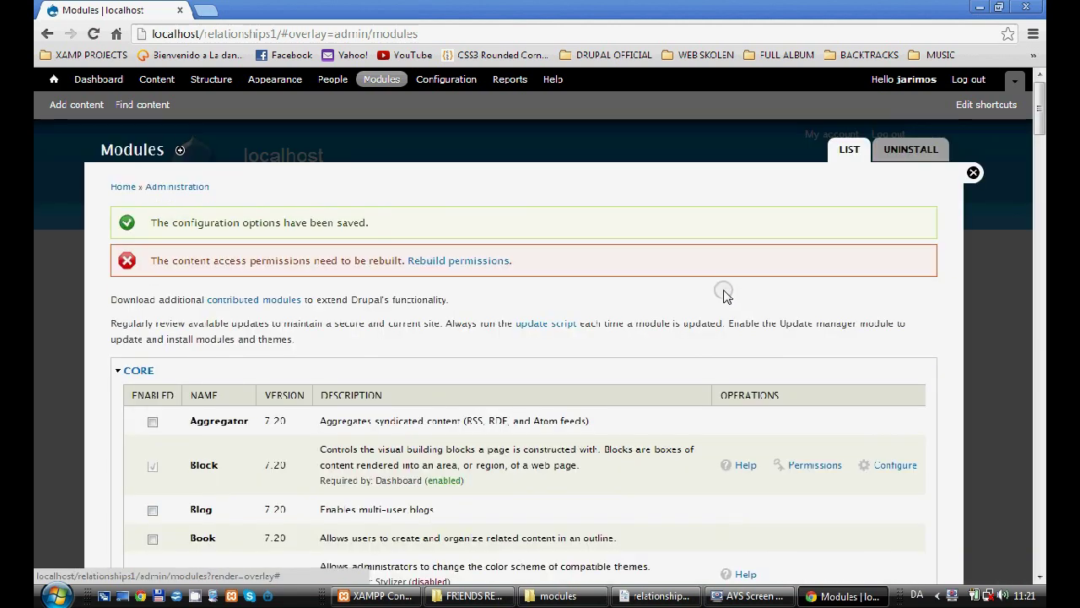
pyautogui.click(460, 261)
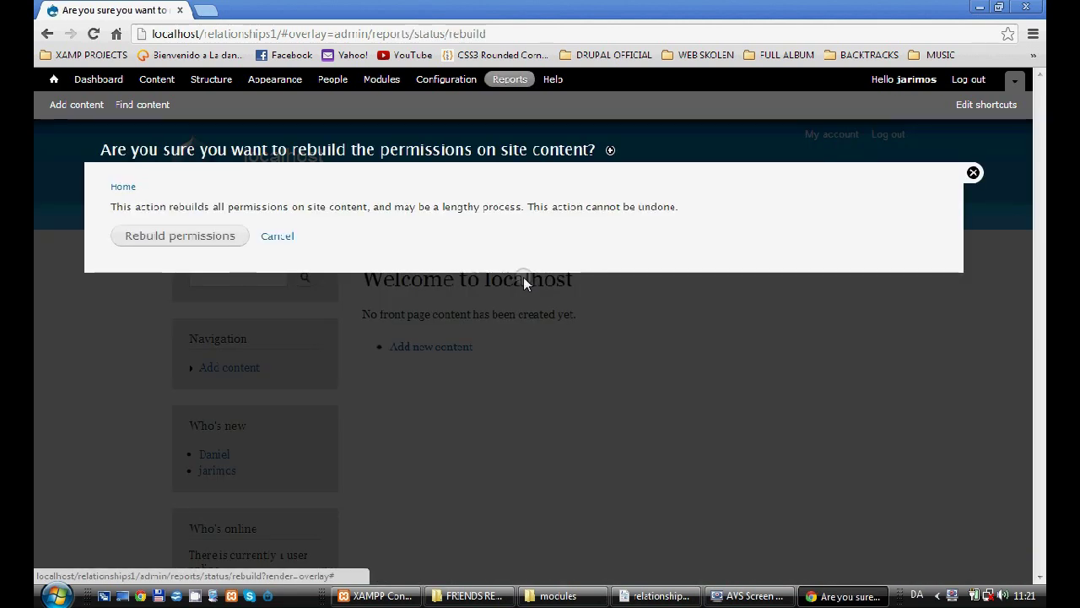
pyautogui.click(203, 240)
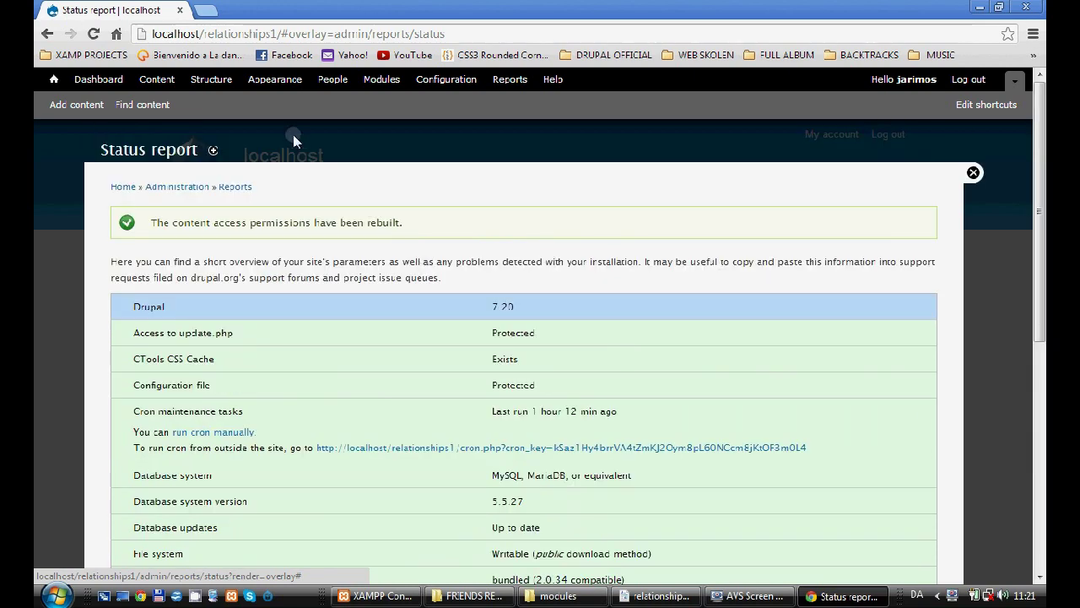
# Configure Masquerade with administrator as the masquerading administrator role and the second site user as Menu Quick Switch user, and save
pyautogui.click(445, 85)
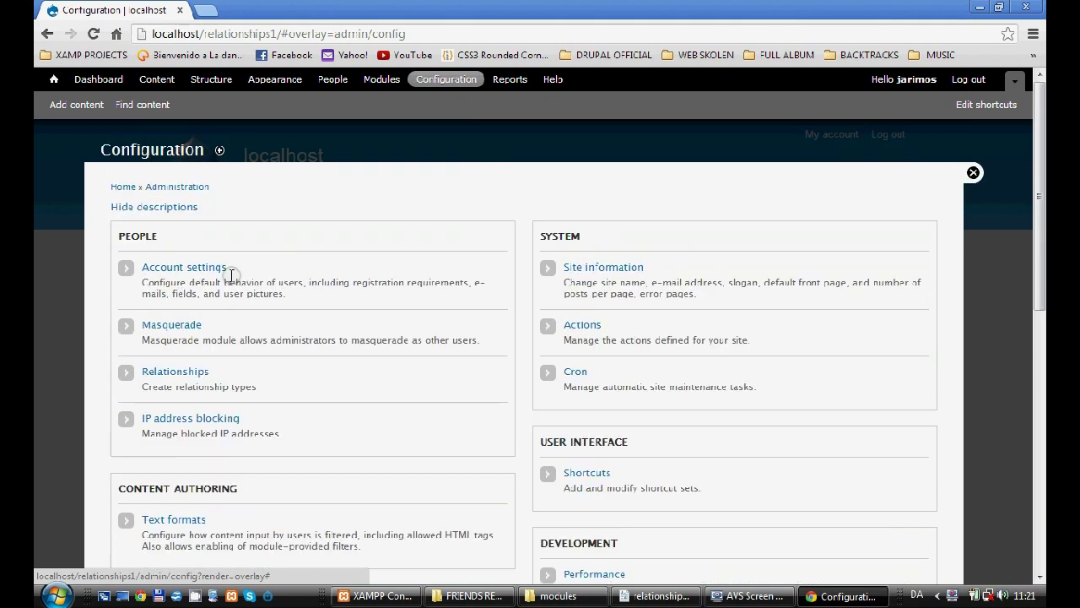
pyautogui.click(173, 324)
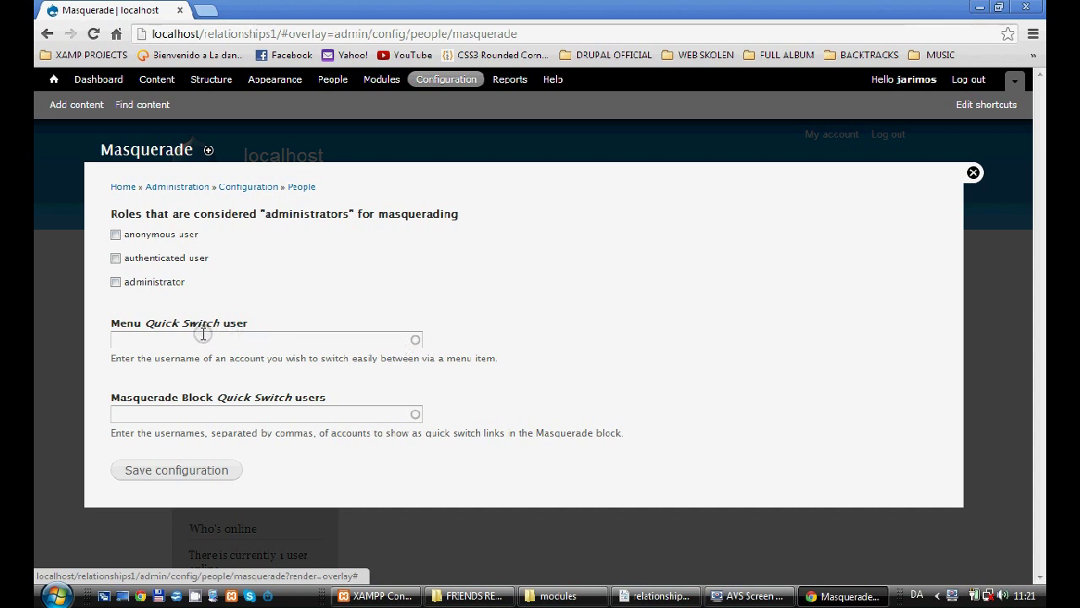
pyautogui.click(115, 283)
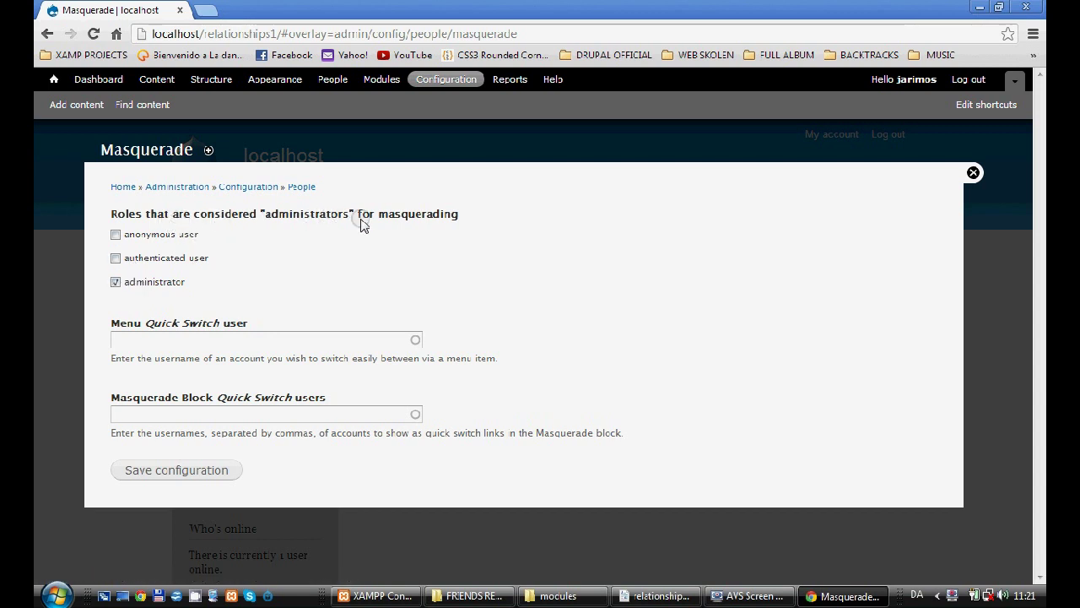
pyautogui.click(154, 341)
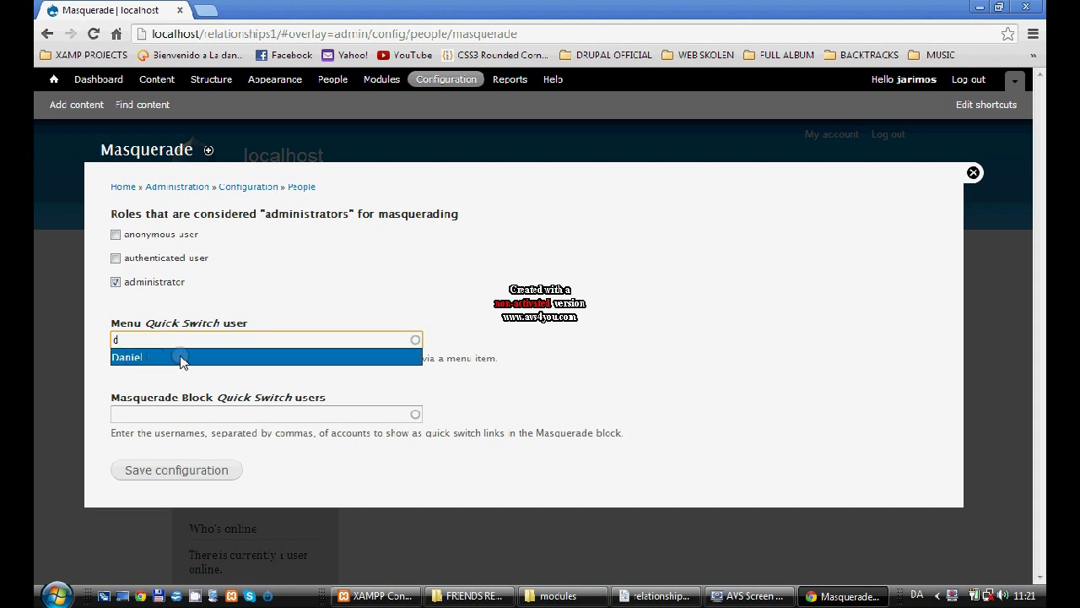
pyautogui.click(177, 352)
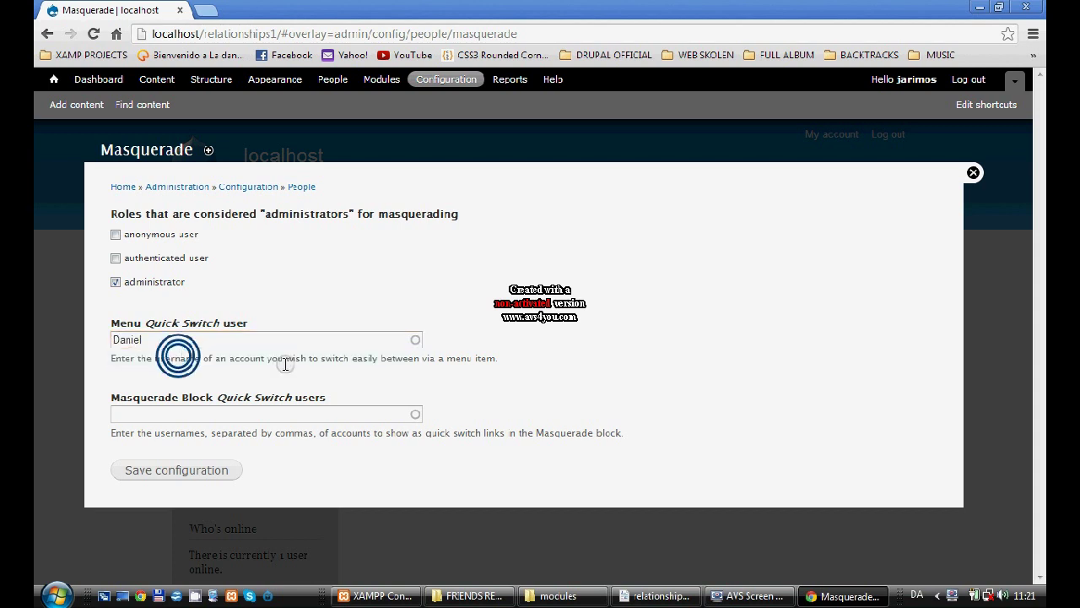
pyautogui.click(179, 470)
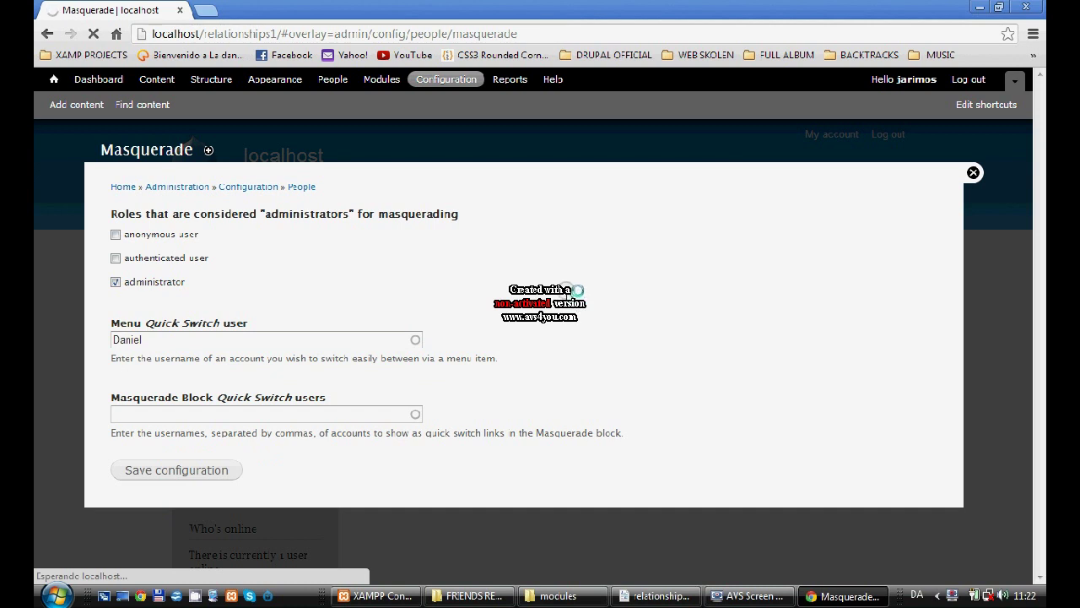
# Go to the site's home page, masquerade as the quick switch user, and switch back to the original account
pyautogui.click(54, 80)
pyautogui.scroll(-2, 351, 339)
pyautogui.scroll(1, 291, 407)
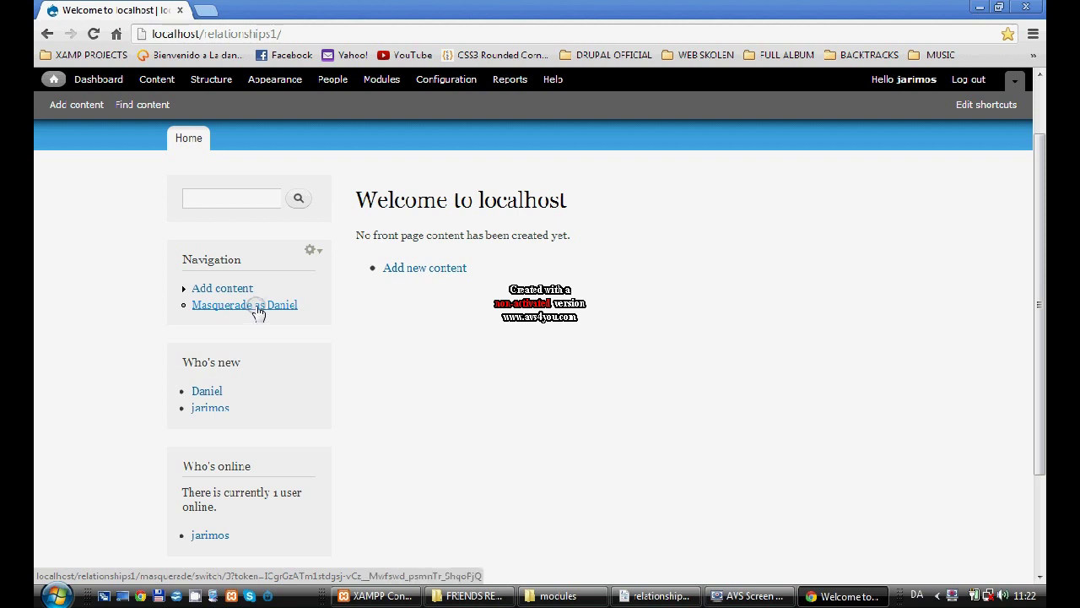
pyautogui.scroll(1, 259, 312)
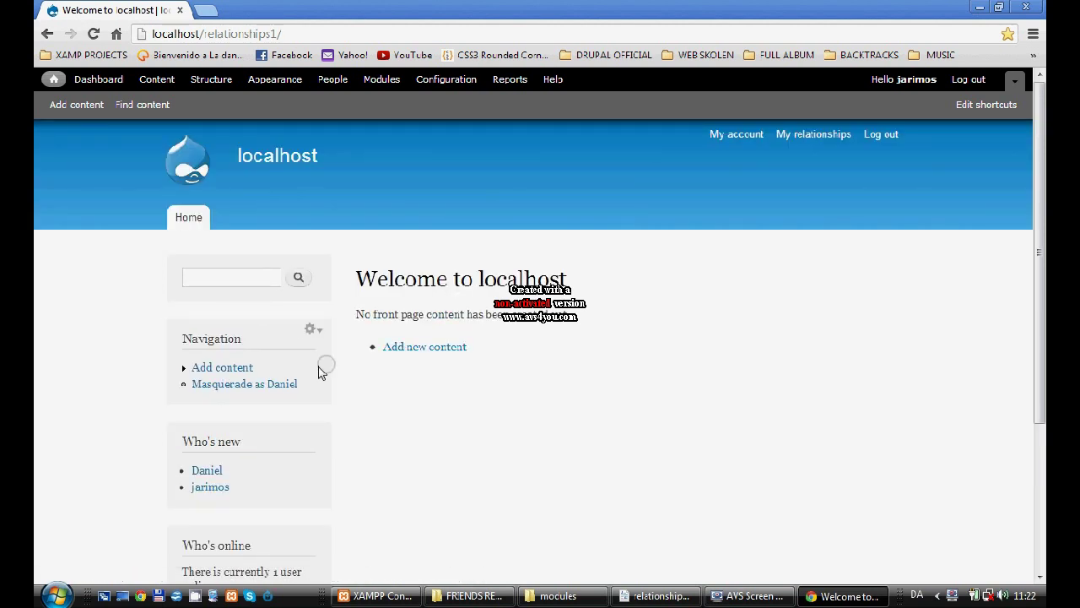
pyautogui.click(244, 384)
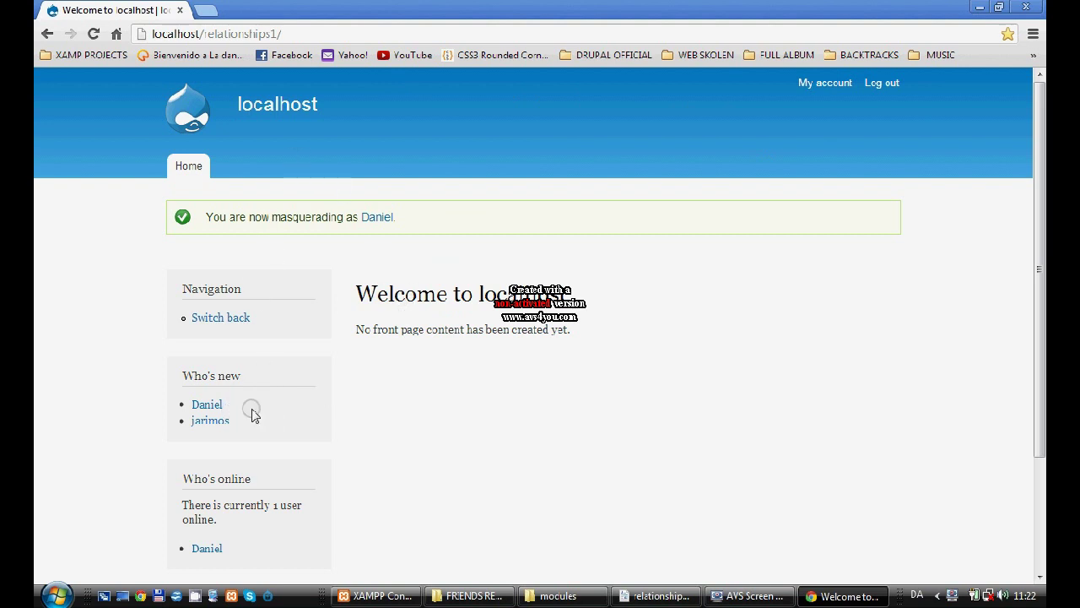
pyautogui.click(225, 322)
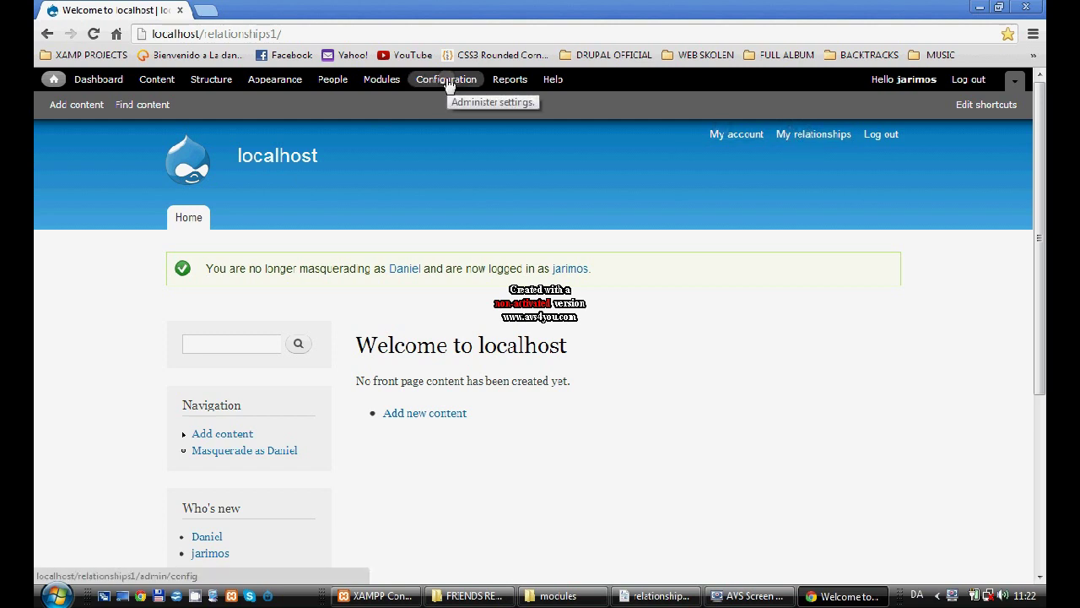
# Open the My relationships page and check its current relationships and received requests
pyautogui.click(825, 137)
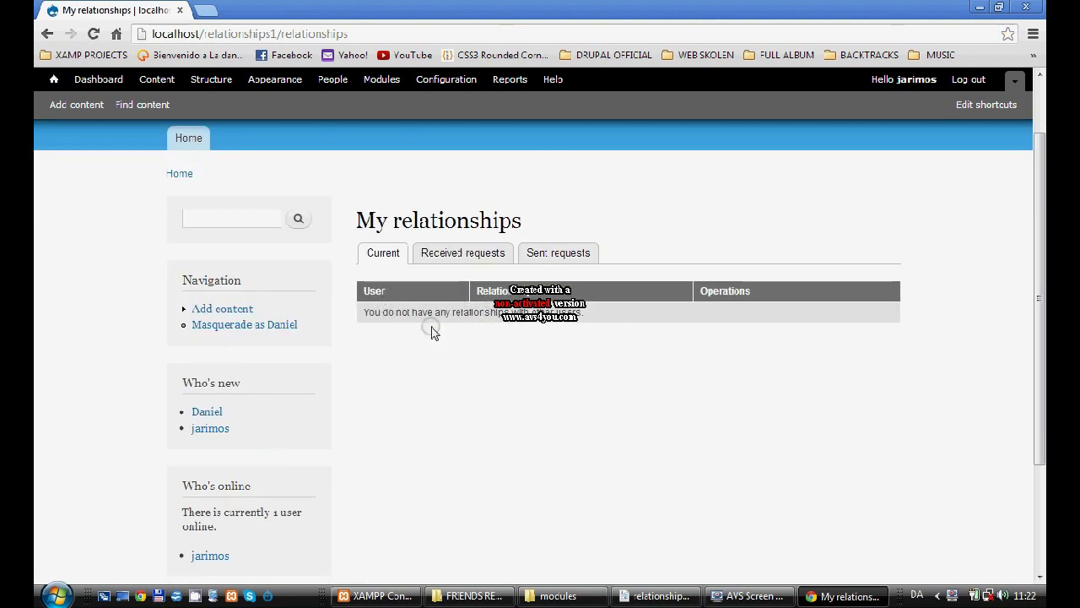
pyautogui.moveTo(385, 312); pyautogui.dragTo(363, 289)
pyautogui.click(460, 255)
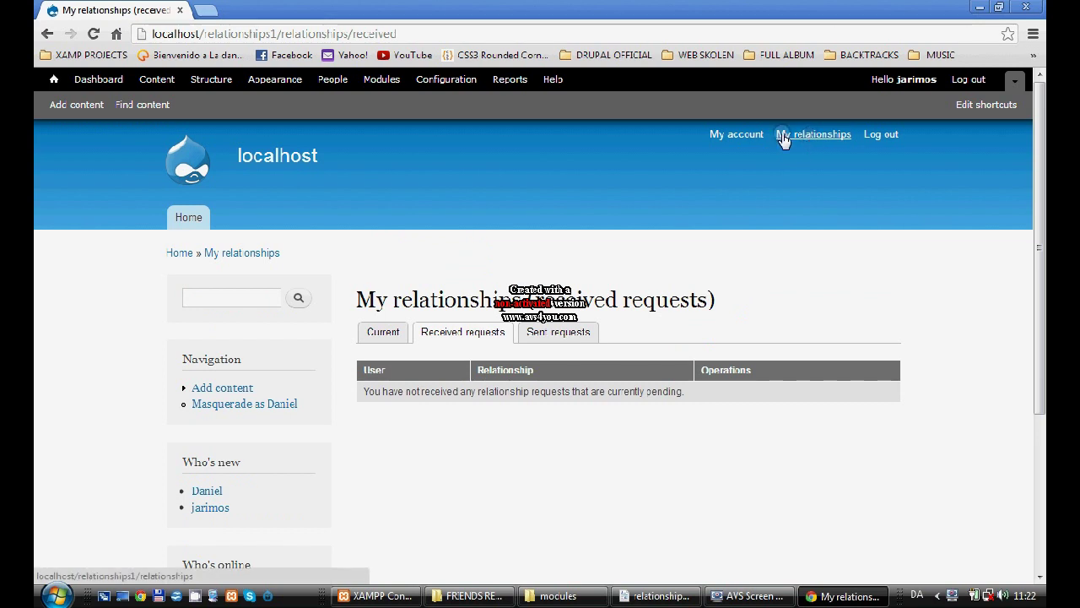
# Start a new relationship type in the site's People configuration and name it friend
pyautogui.click(442, 80)
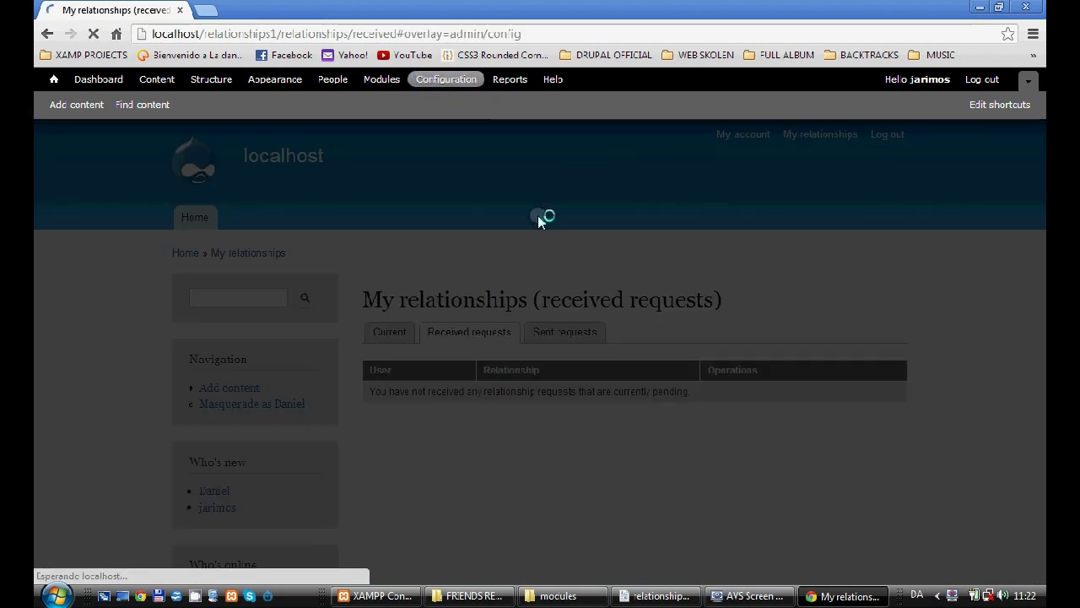
pyautogui.scroll(-2, 240, 280)
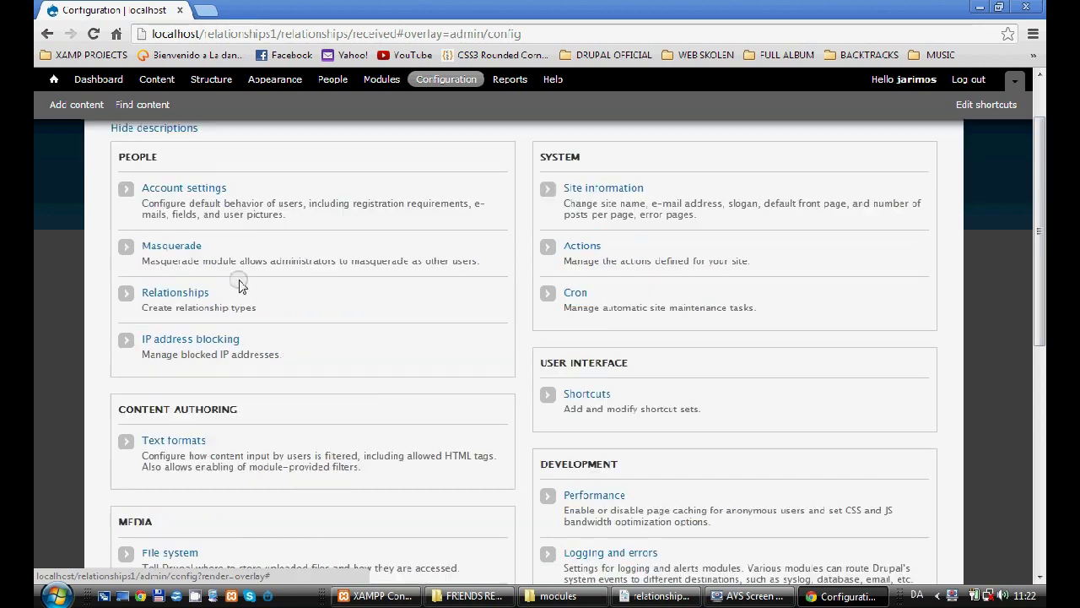
pyautogui.click(179, 293)
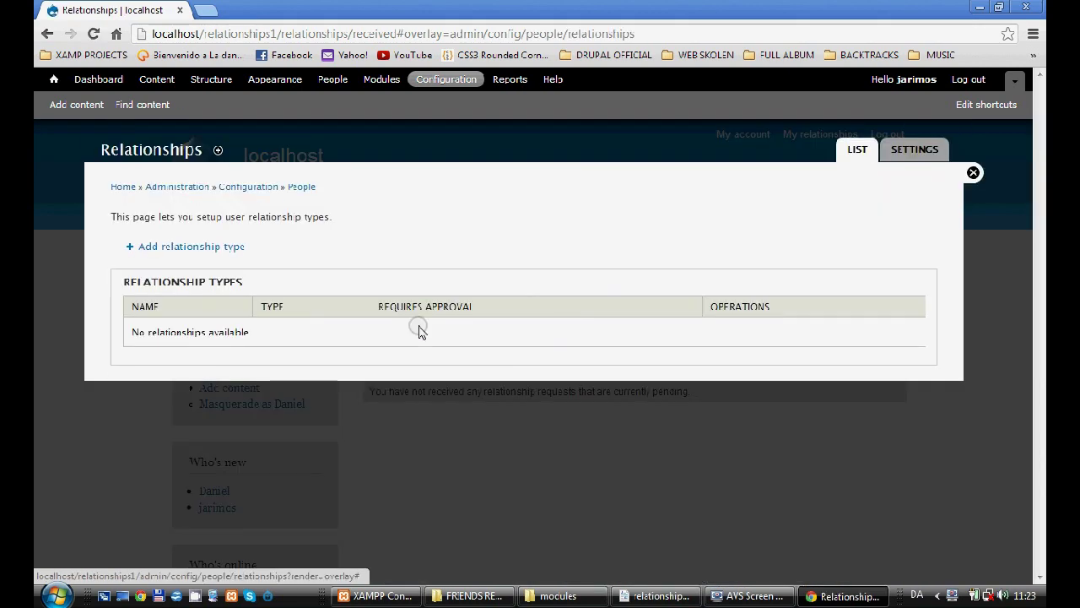
pyautogui.click(177, 245)
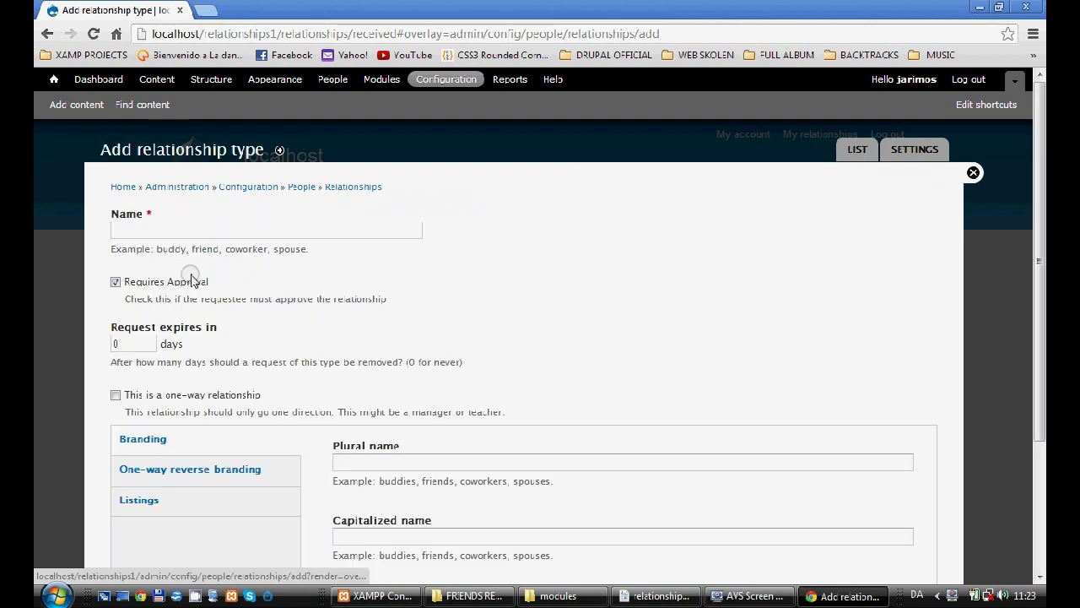
pyautogui.click(175, 230)
pyautogui.write('friend')
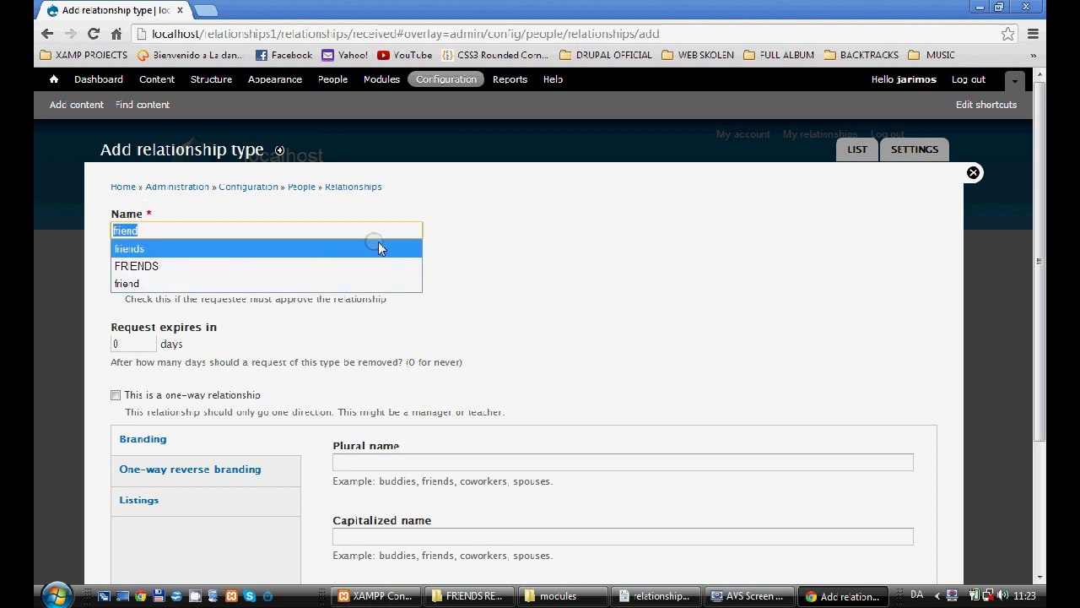
pyautogui.click(547, 241)
# Set the branding's plural name, capitalized name and capitalized plural name to friend
pyautogui.scroll(-1, 422, 355)
pyautogui.click(366, 381)
pyautogui.click(366, 381)
pyautogui.click(397, 399)
pyautogui.scroll(-2, 402, 393)
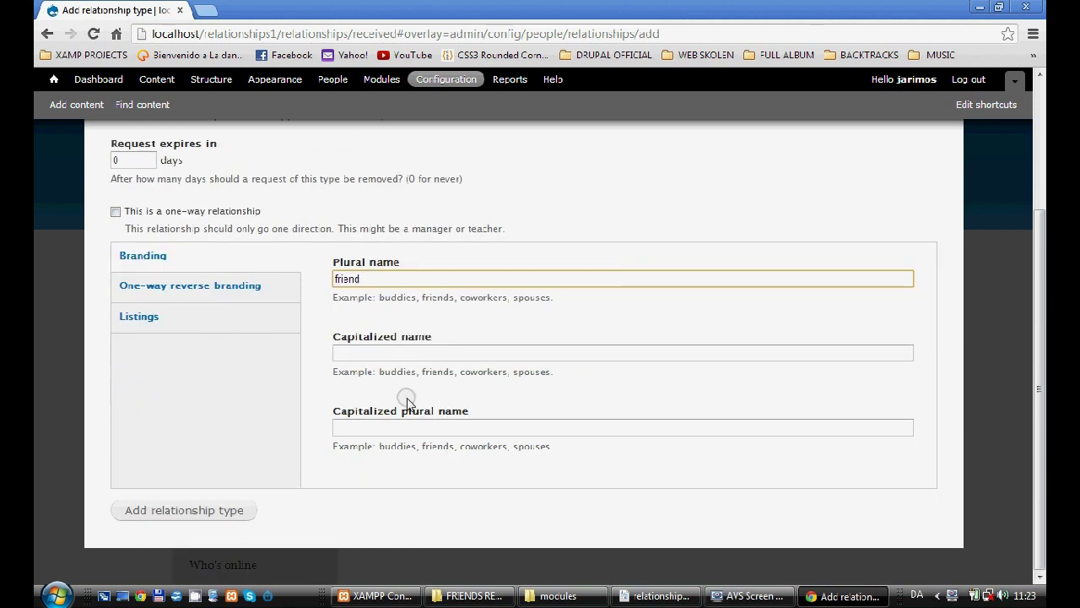
pyautogui.click(386, 358)
pyautogui.write('friend')
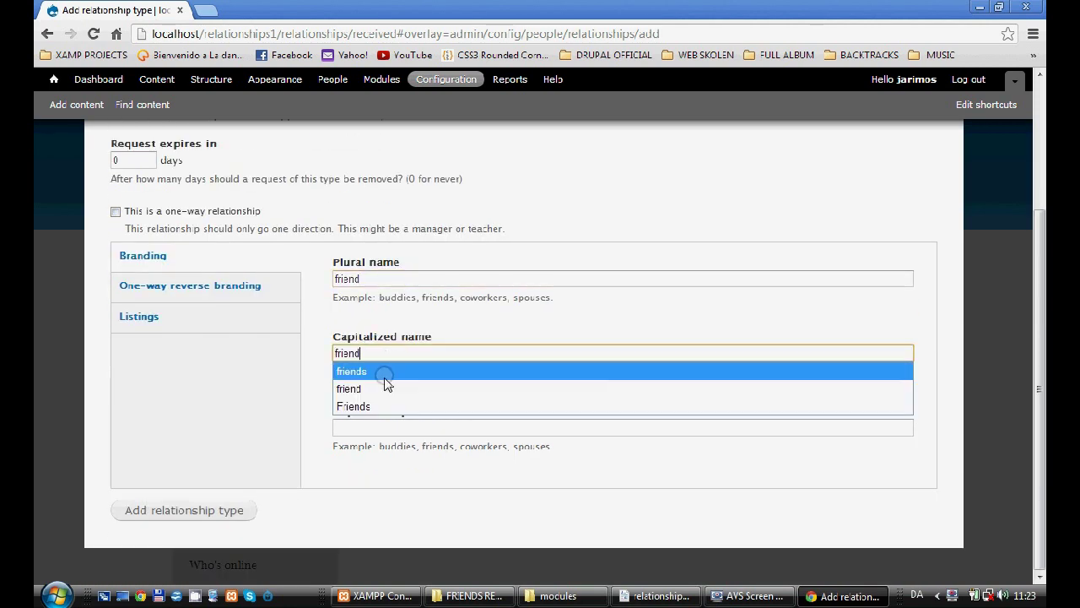
pyautogui.click(365, 430)
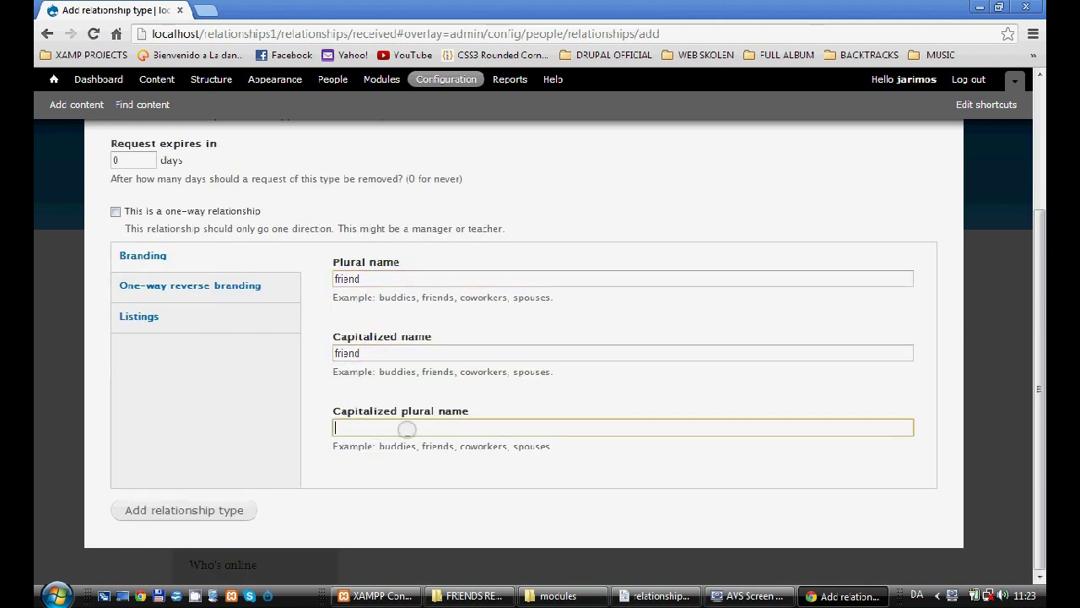
pyautogui.write('f')
pyautogui.press('Down')
pyautogui.press('Return')
pyautogui.click(509, 394)
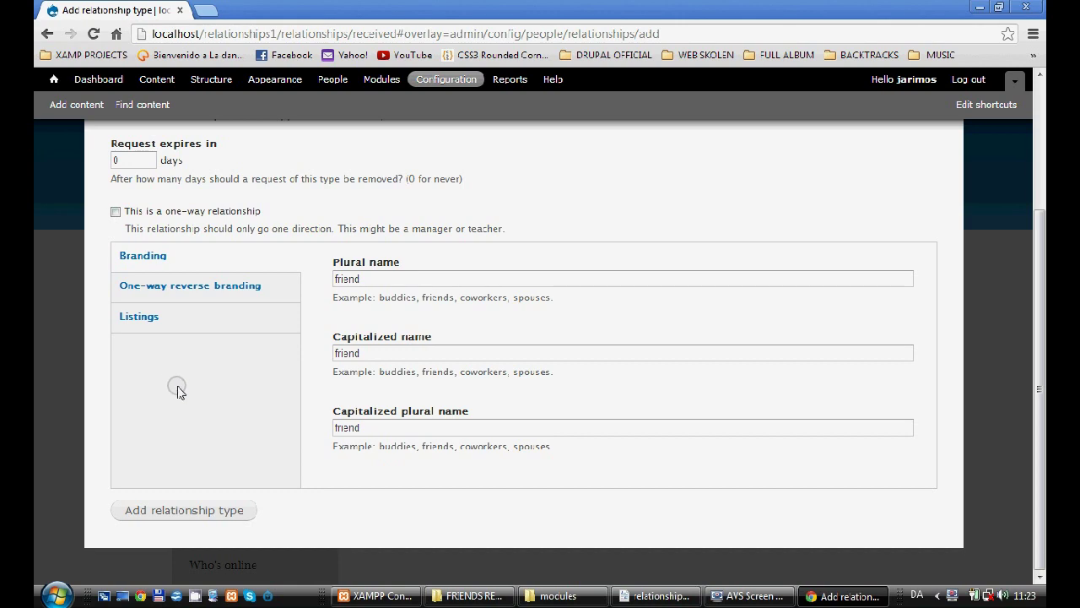
# Look over the completed form and add the friend relationship type
pyautogui.scroll(1, 182, 392)
pyautogui.scroll(-1, 216, 422)
pyautogui.scroll(1, 224, 442)
pyautogui.scroll(-1, 219, 464)
pyautogui.click(207, 517)
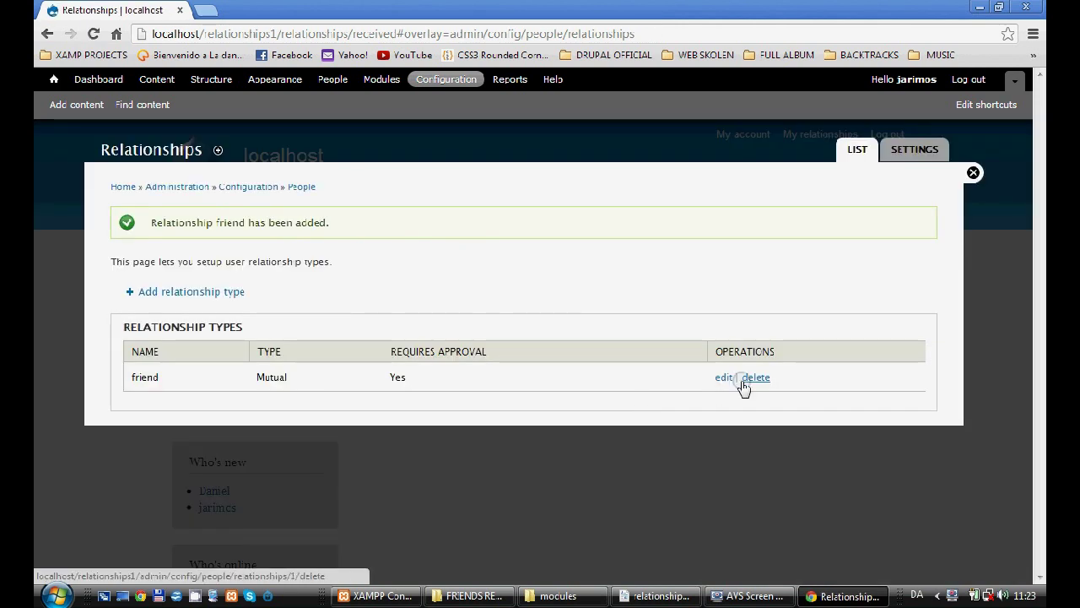
# Enable user pictures on relationship pages in the Relationships settings, save the configuration and return to the site
pyautogui.click(724, 379)
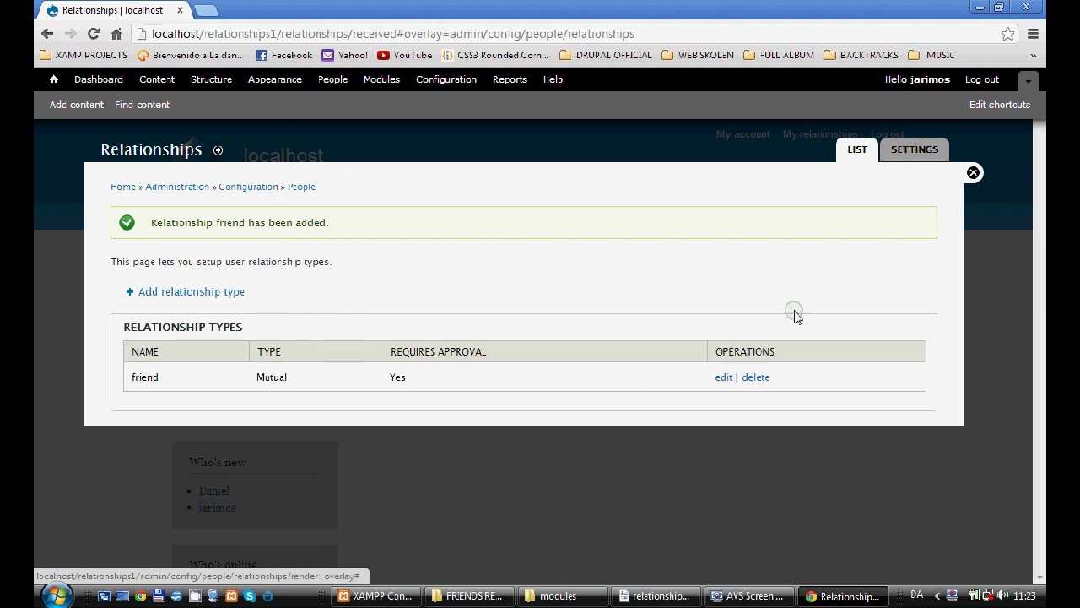
pyautogui.click(908, 152)
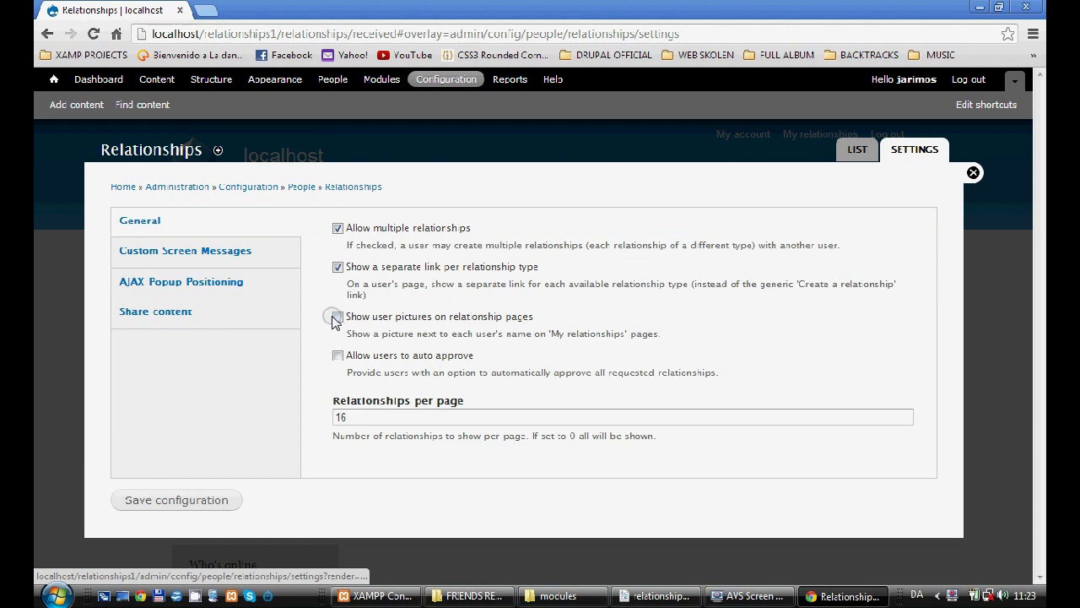
pyautogui.click(337, 318)
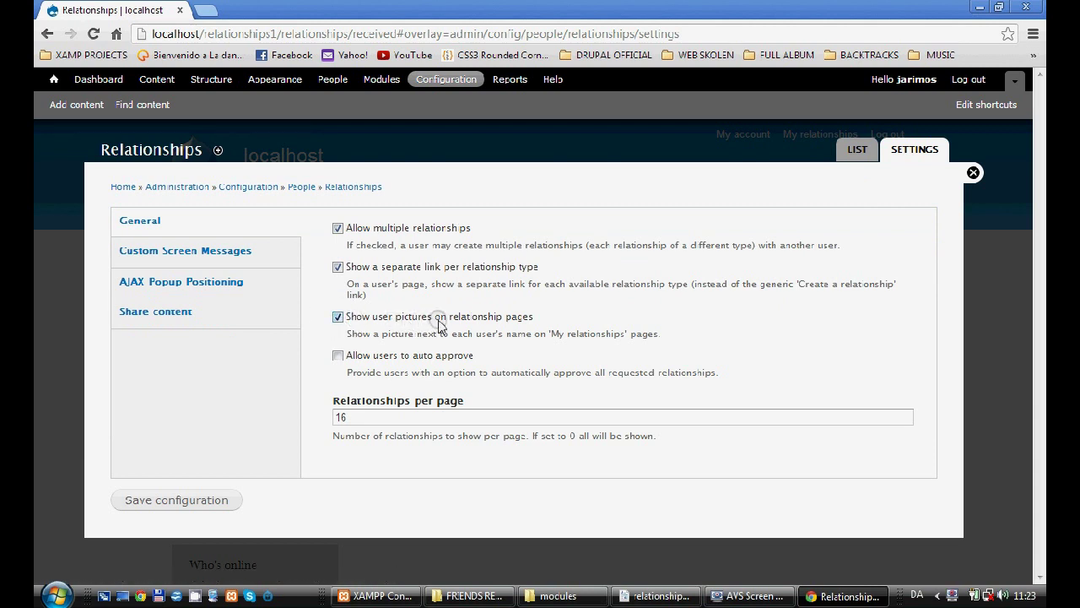
pyautogui.click(166, 502)
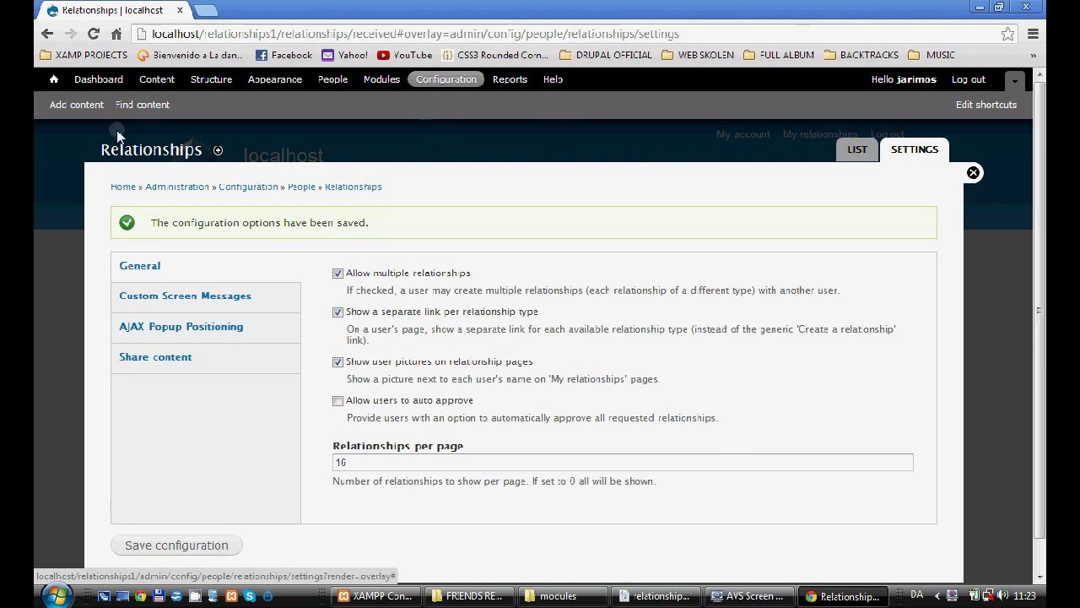
pyautogui.click(53, 78)
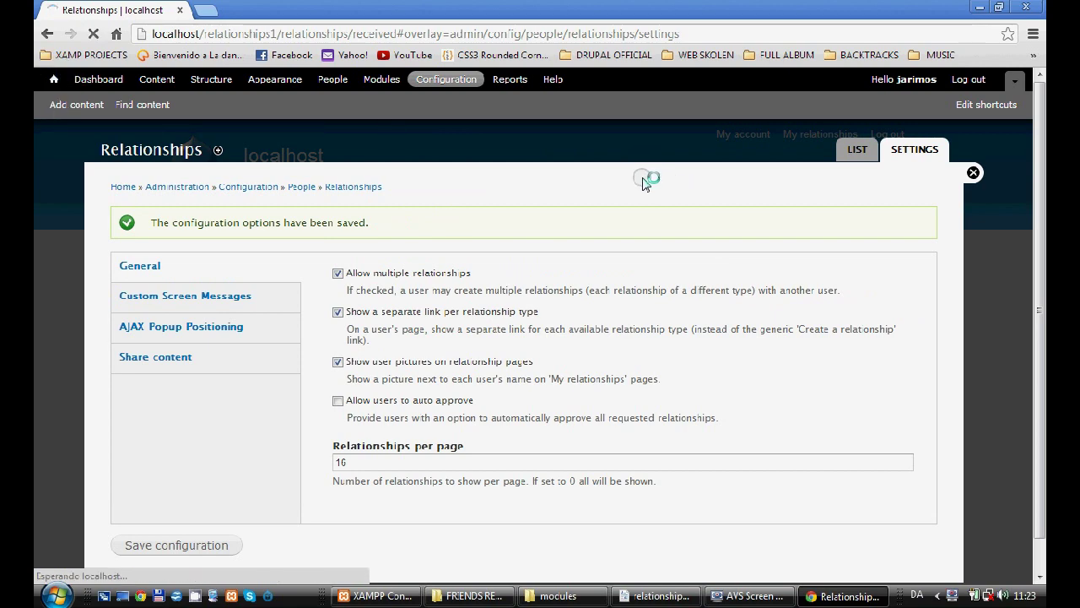
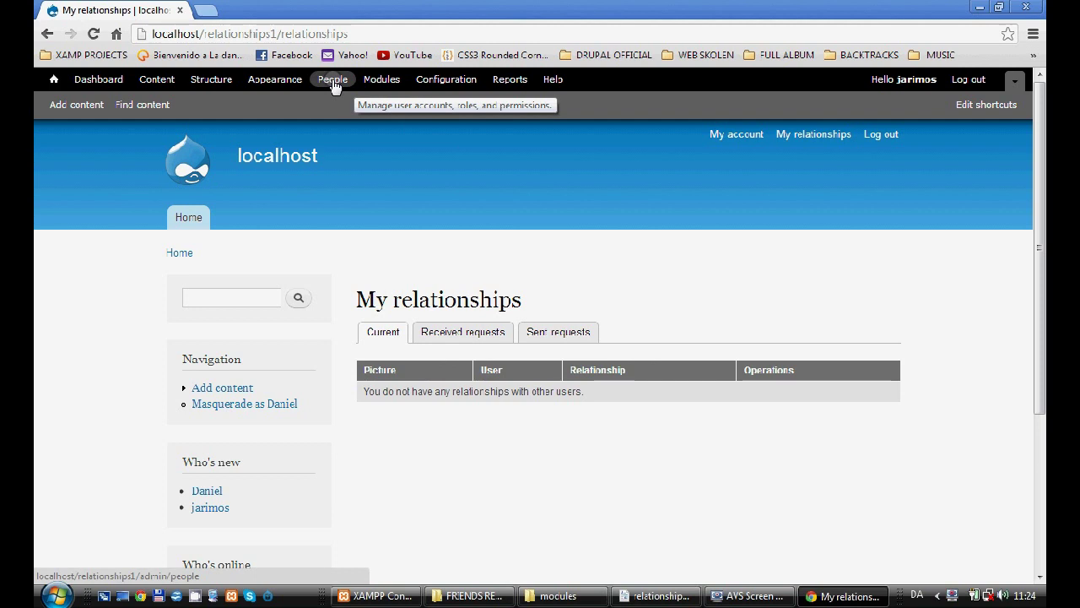
# In the People permissions, grant administrators the Have, Maintain, Request and Delete friend relationships permissions
pyautogui.click(333, 82)
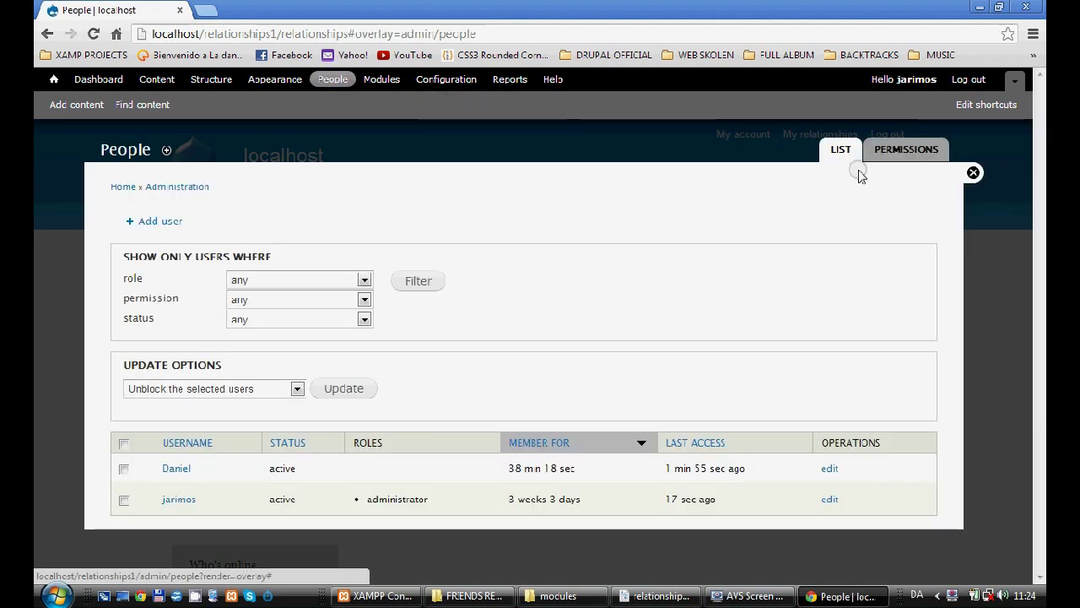
pyautogui.click(902, 152)
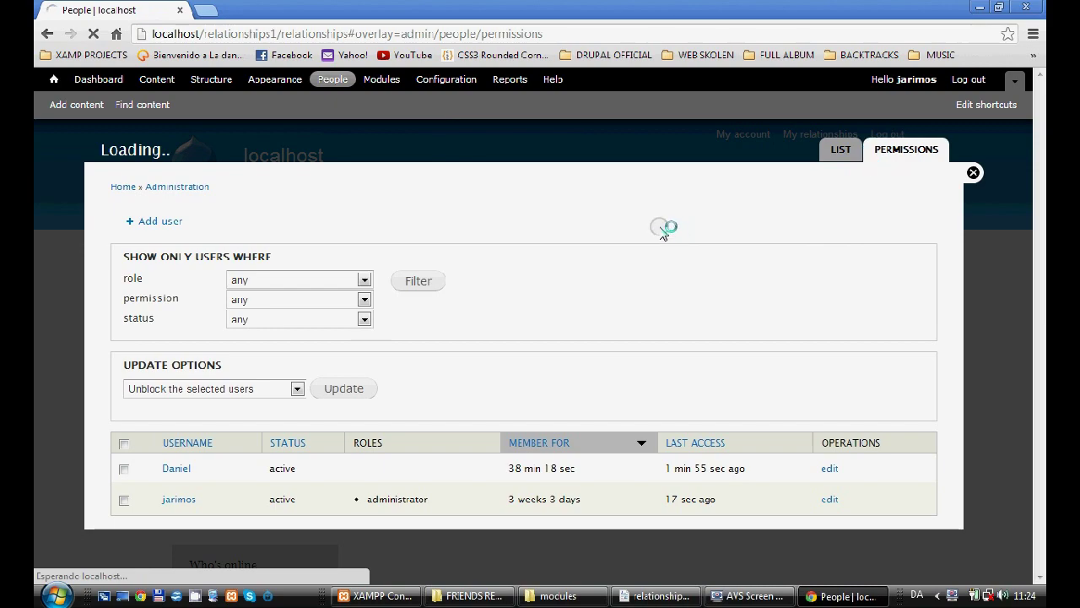
pyautogui.moveTo(1040, 133); pyautogui.dragTo(1005, 509)
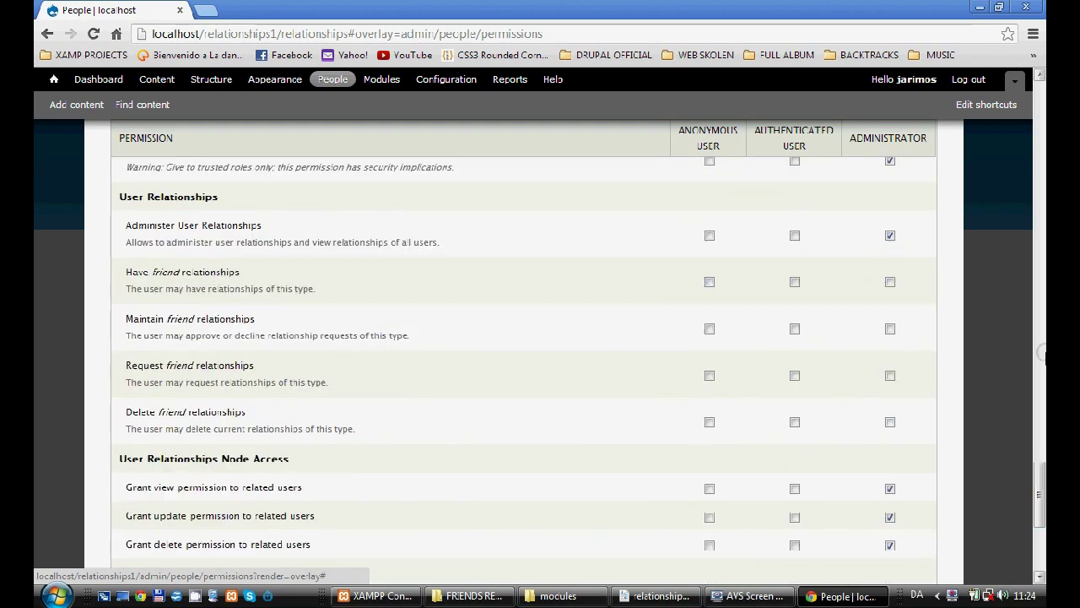
pyautogui.click(888, 285)
pyautogui.click(889, 329)
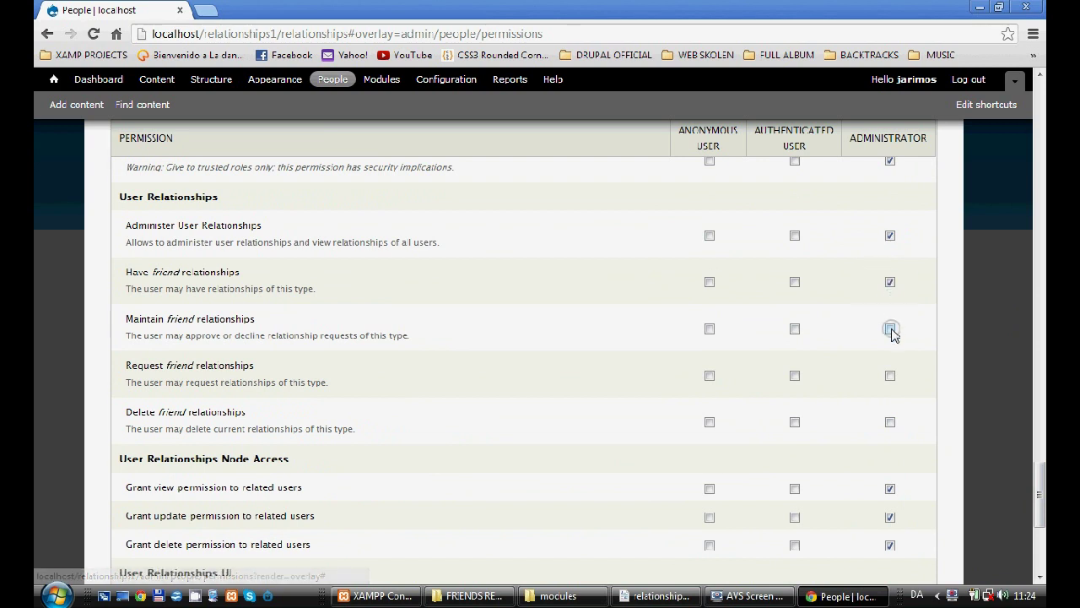
pyautogui.click(890, 374)
pyautogui.click(890, 421)
pyautogui.click(892, 237)
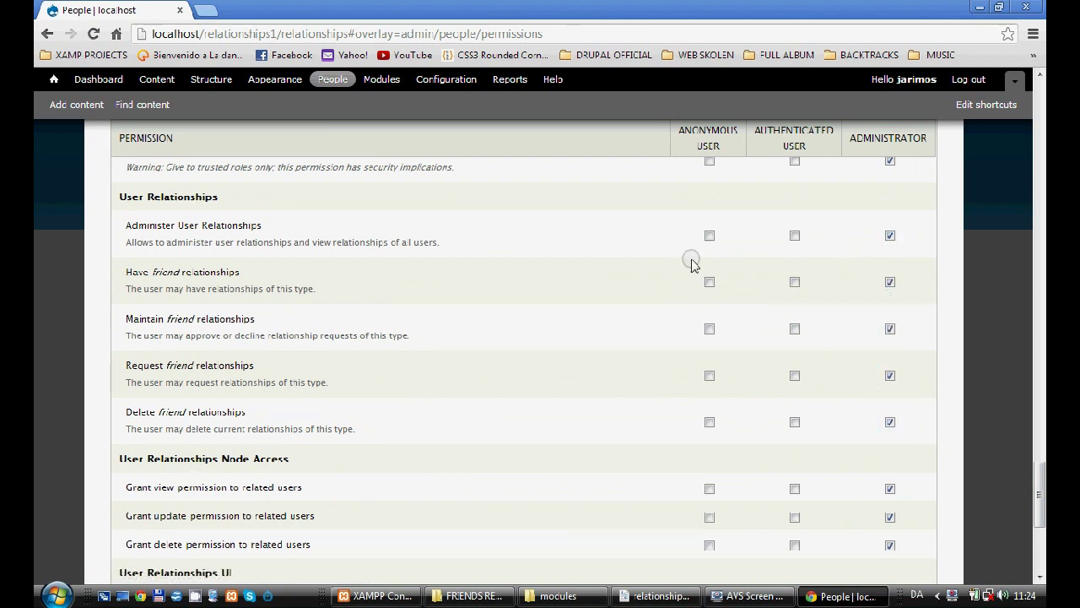
# Grant authenticated users the Have, Maintain, Request and Delete friend relationships permissions
pyautogui.click(795, 238)
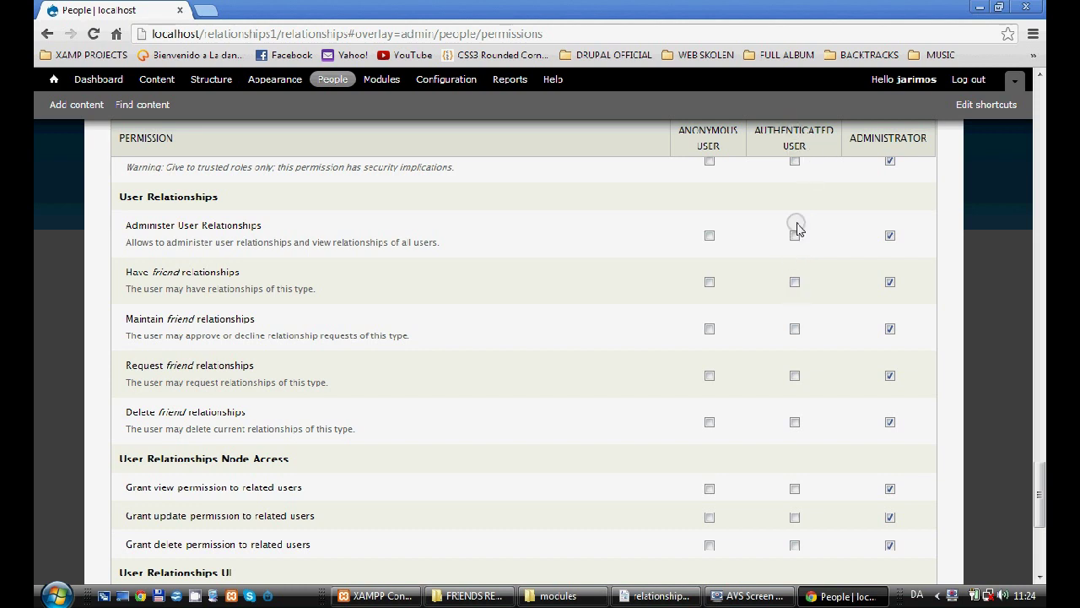
pyautogui.click(795, 283)
pyautogui.click(795, 330)
pyautogui.click(795, 376)
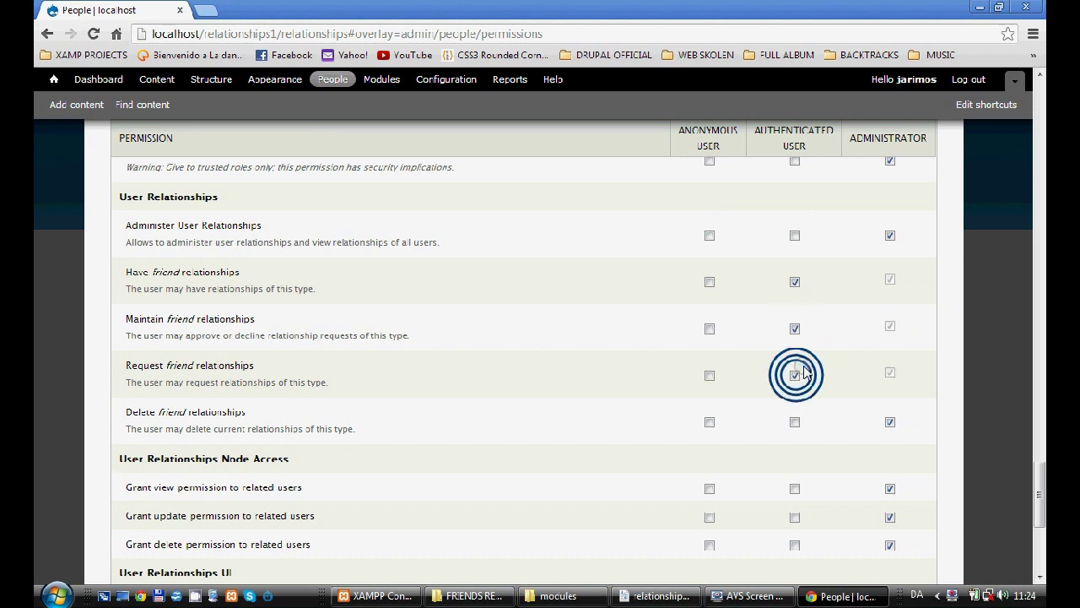
pyautogui.click(795, 422)
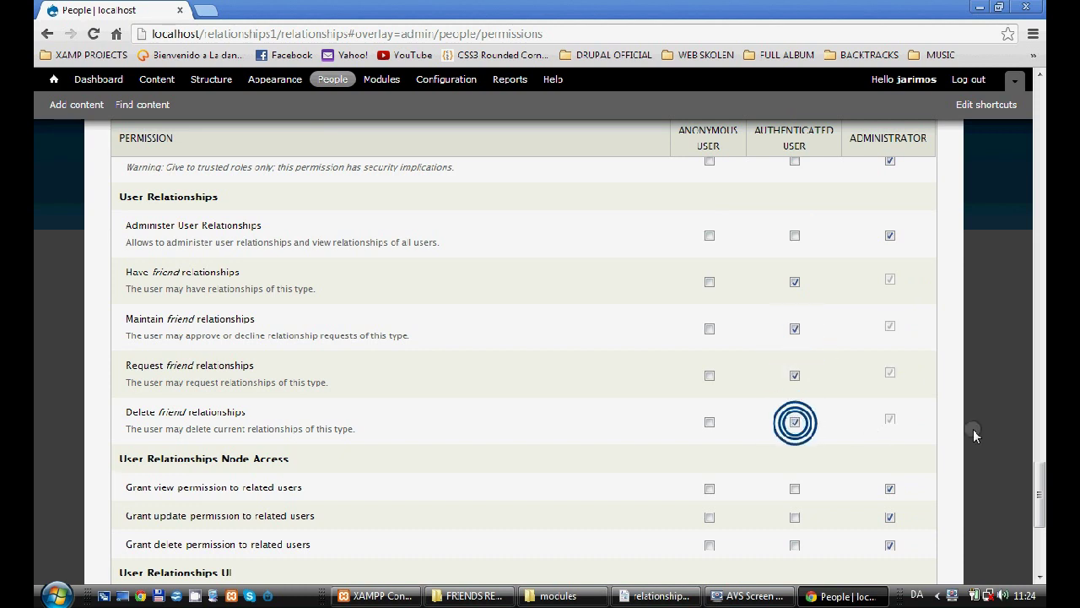
# Grant administrators and authenticated users the View own and View all friend relationships permissions under User Relationships UI, and save the permissions
pyautogui.moveTo(1040, 497); pyautogui.dragTo(1039, 529)
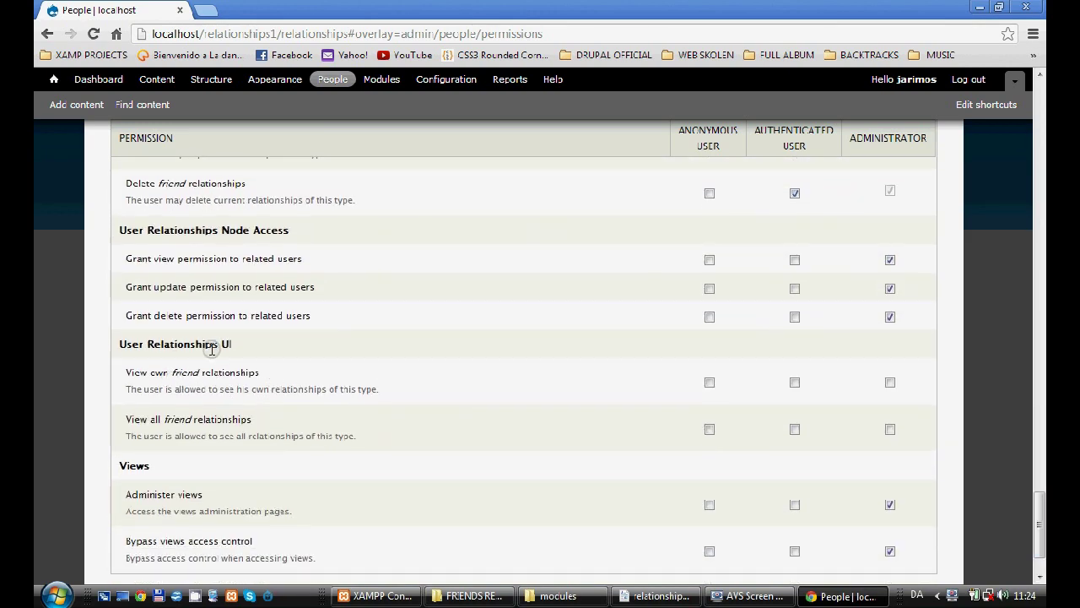
pyautogui.moveTo(160, 345); pyautogui.dragTo(246, 355)
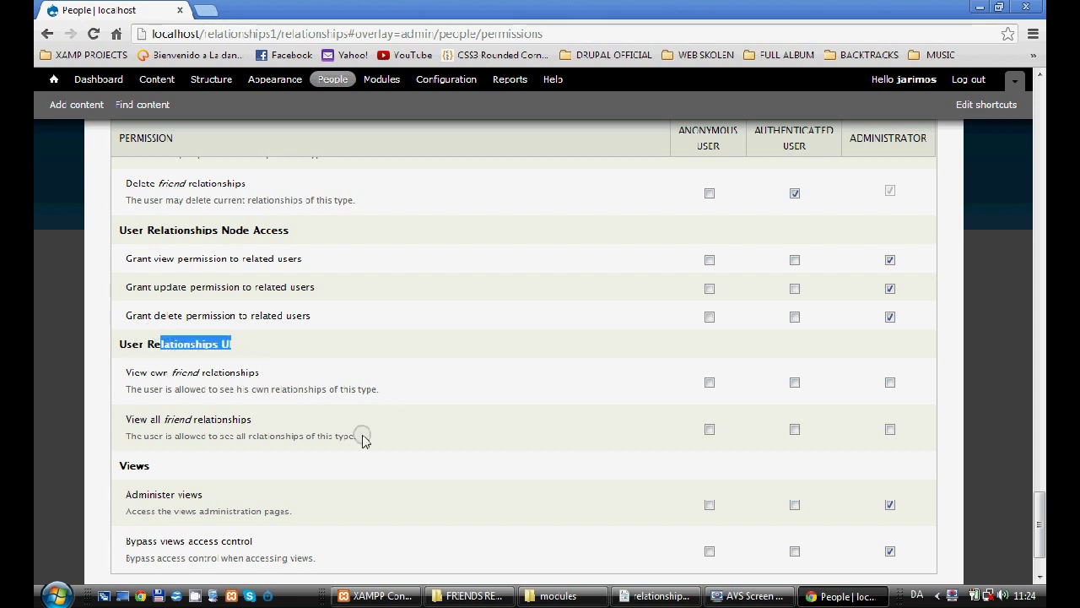
pyautogui.click(895, 384)
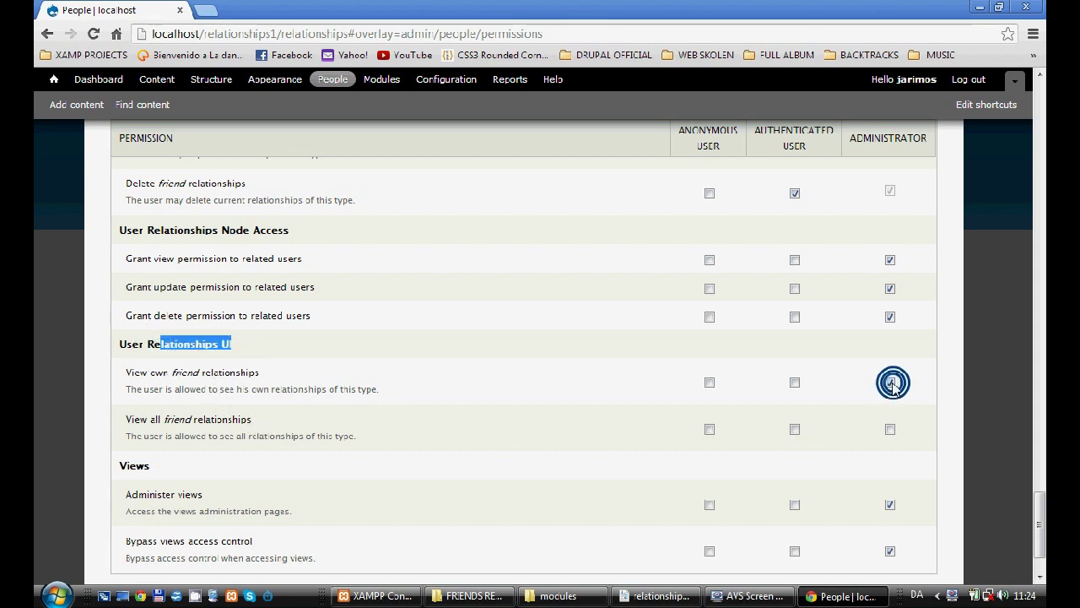
pyautogui.click(795, 383)
pyautogui.click(893, 430)
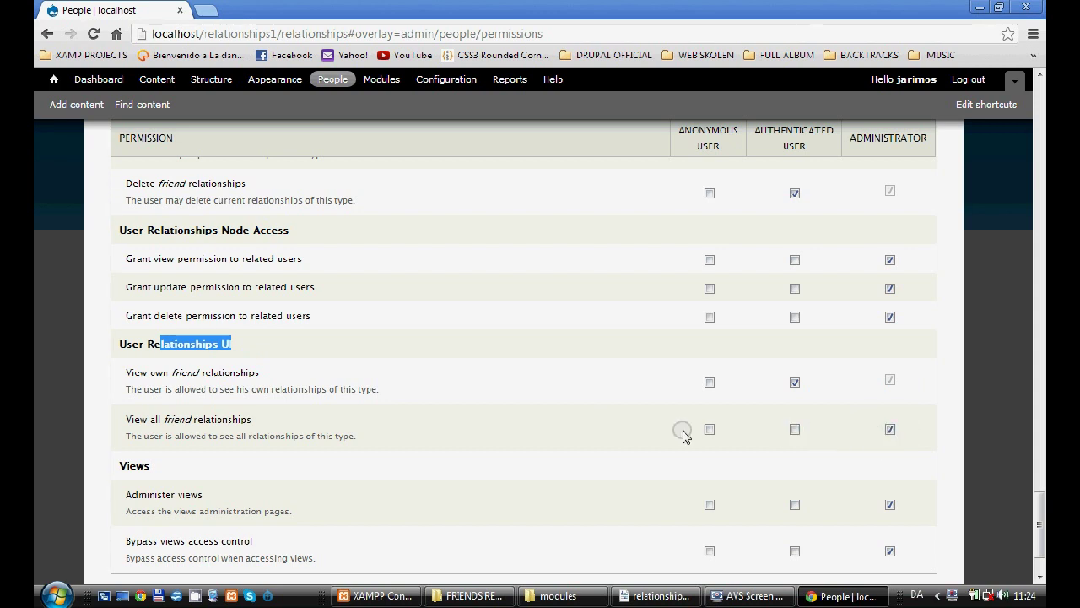
pyautogui.click(794, 429)
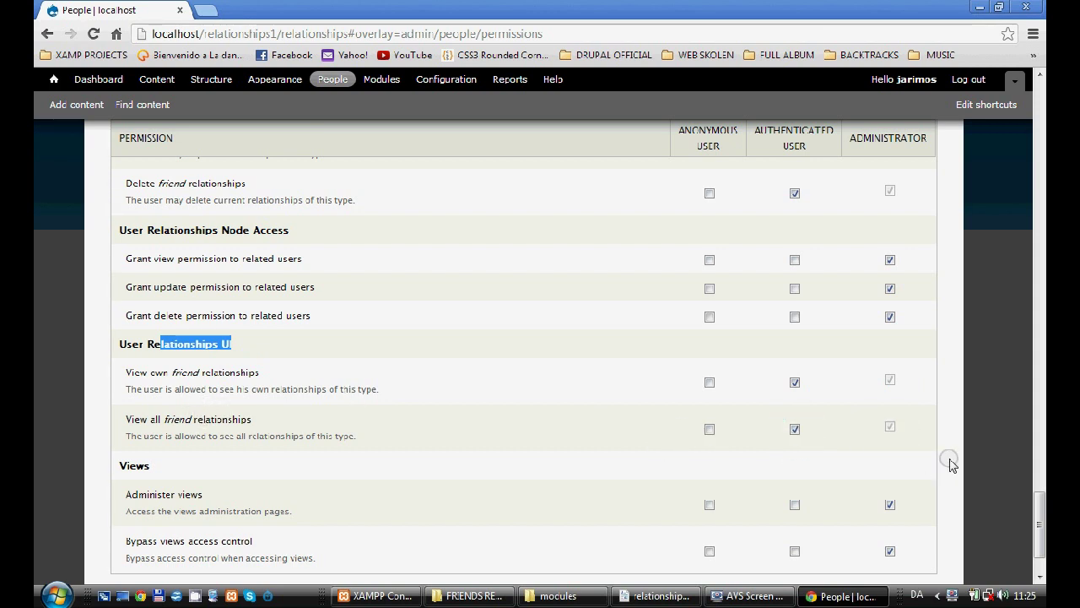
pyautogui.scroll(-1, 957, 441)
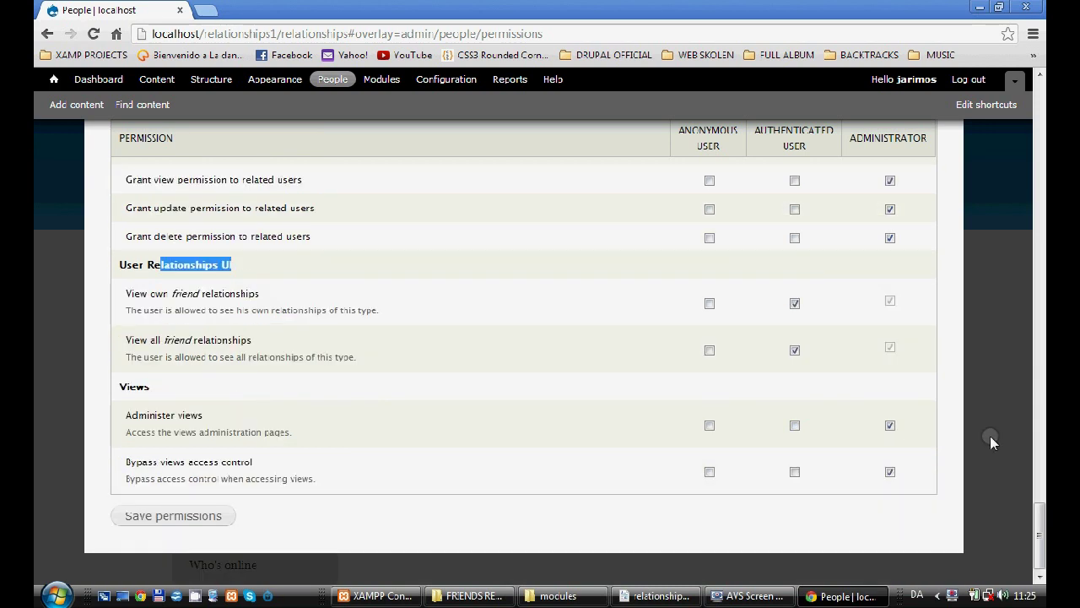
pyautogui.scroll(-1, 1040, 518)
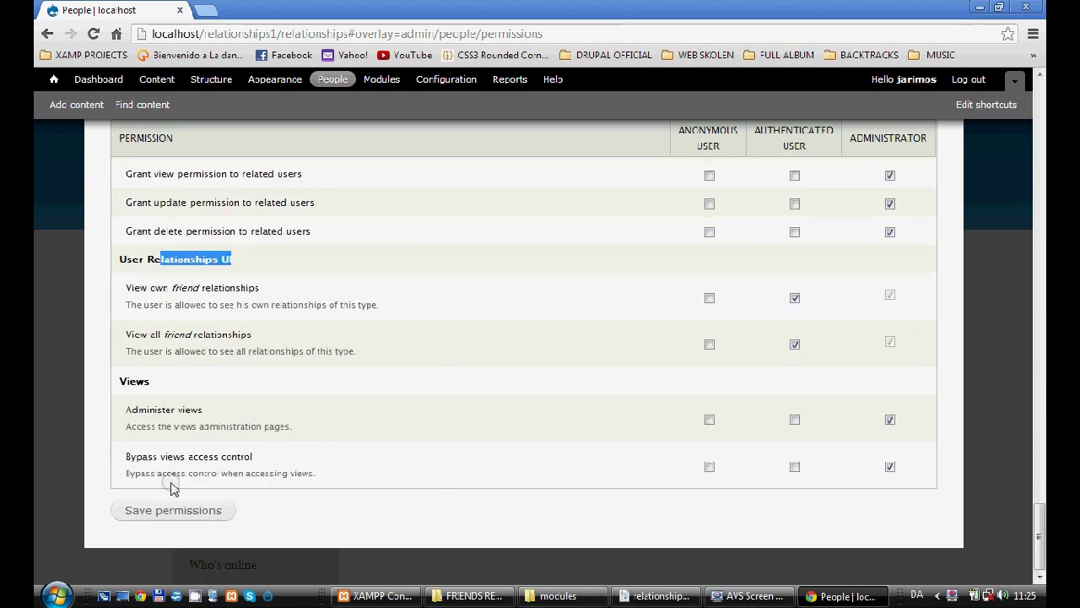
pyautogui.click(161, 512)
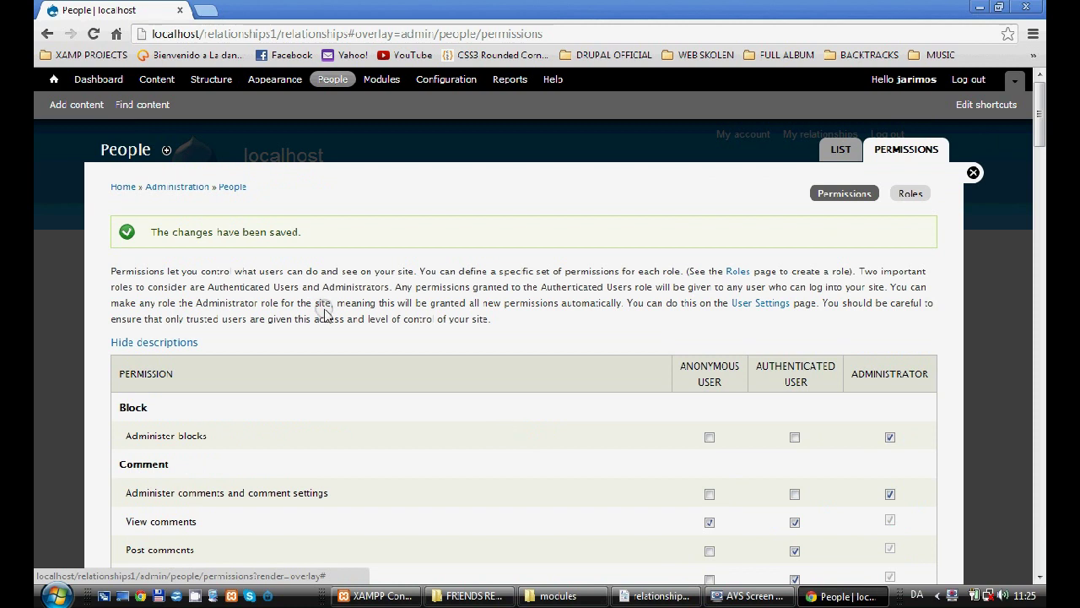
# Go to the site's front page and open the newest member's profile to find its relationship actions
pyautogui.click(53, 79)
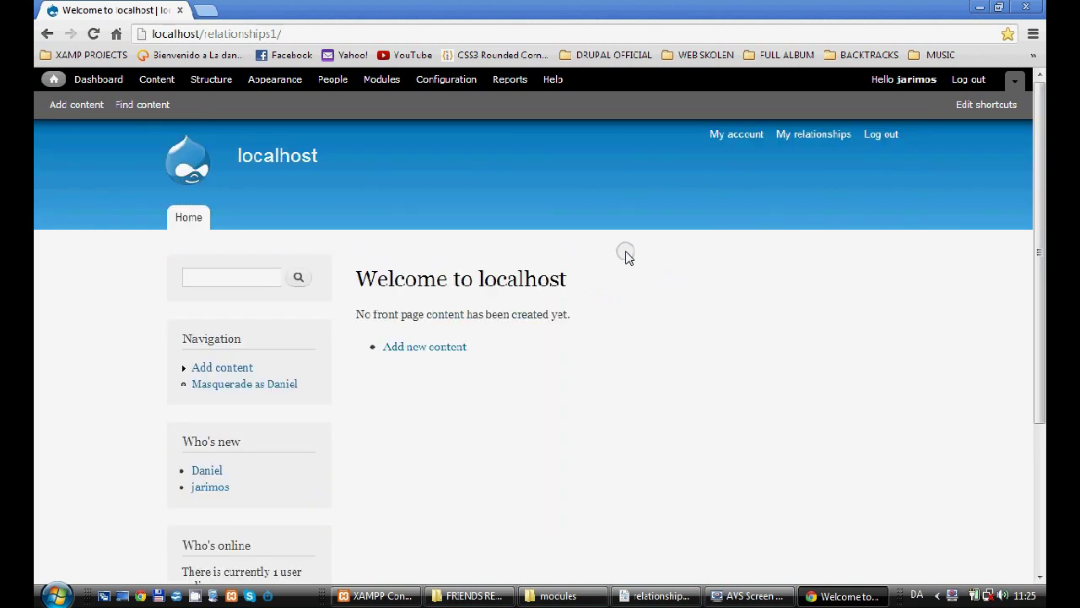
pyautogui.scroll(-1, 422, 354)
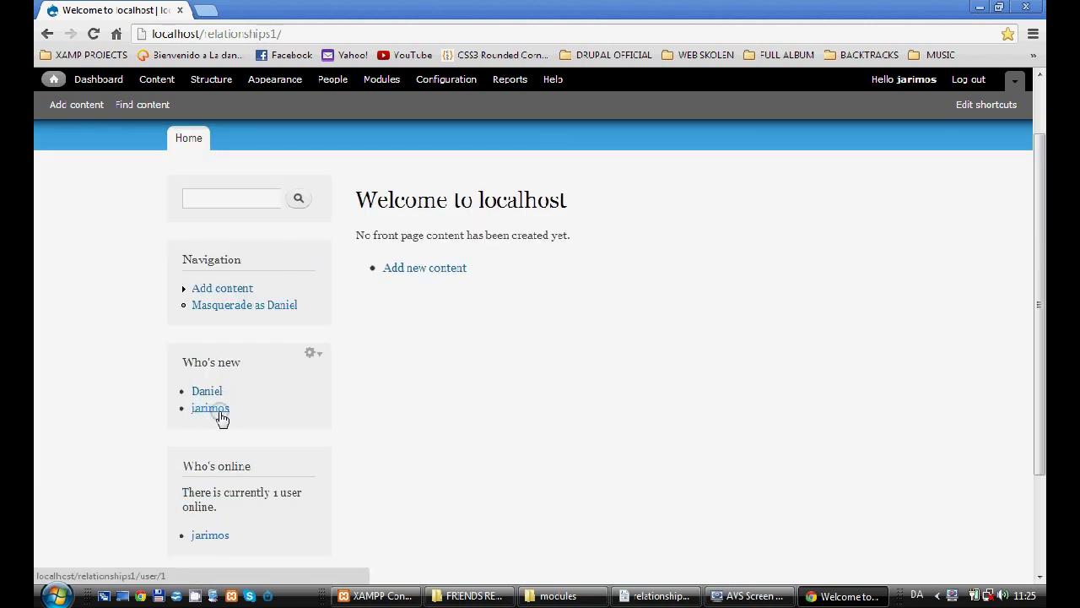
pyautogui.scroll(1, 245, 416)
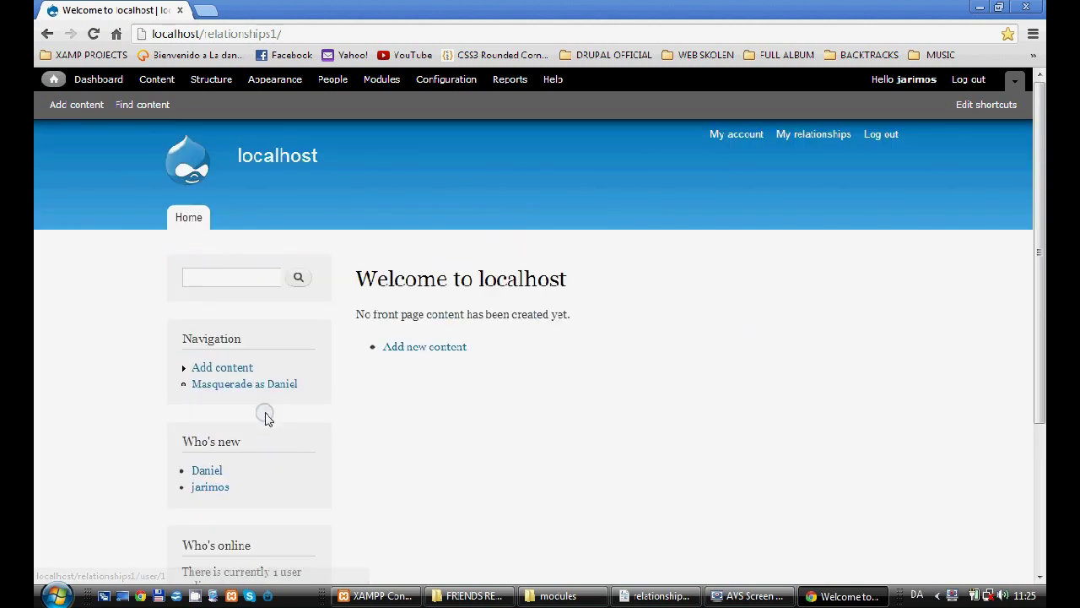
pyautogui.click(217, 472)
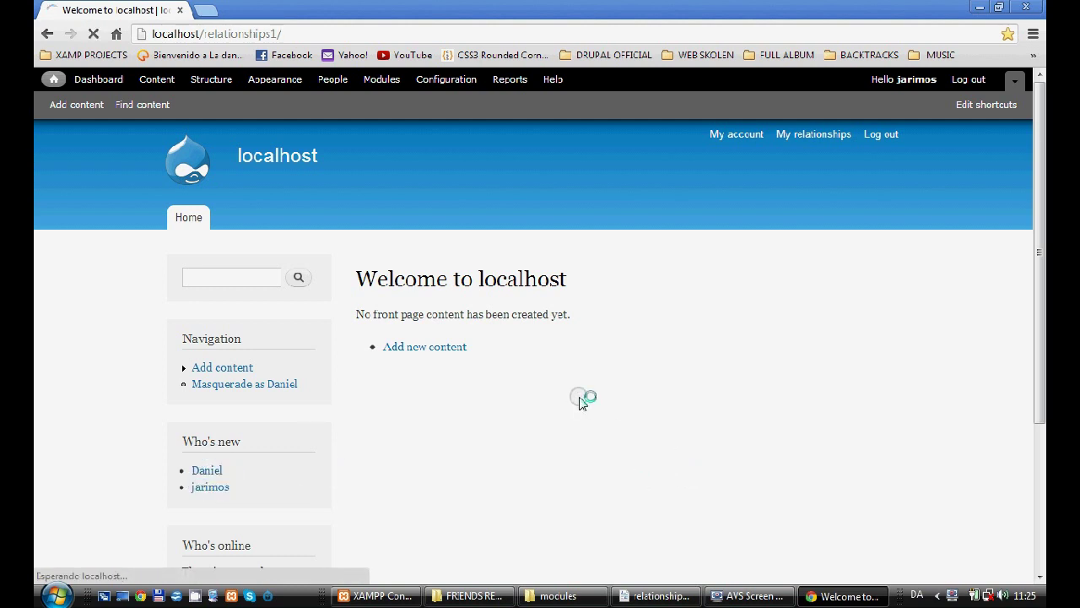
pyautogui.scroll(-3, 595, 405)
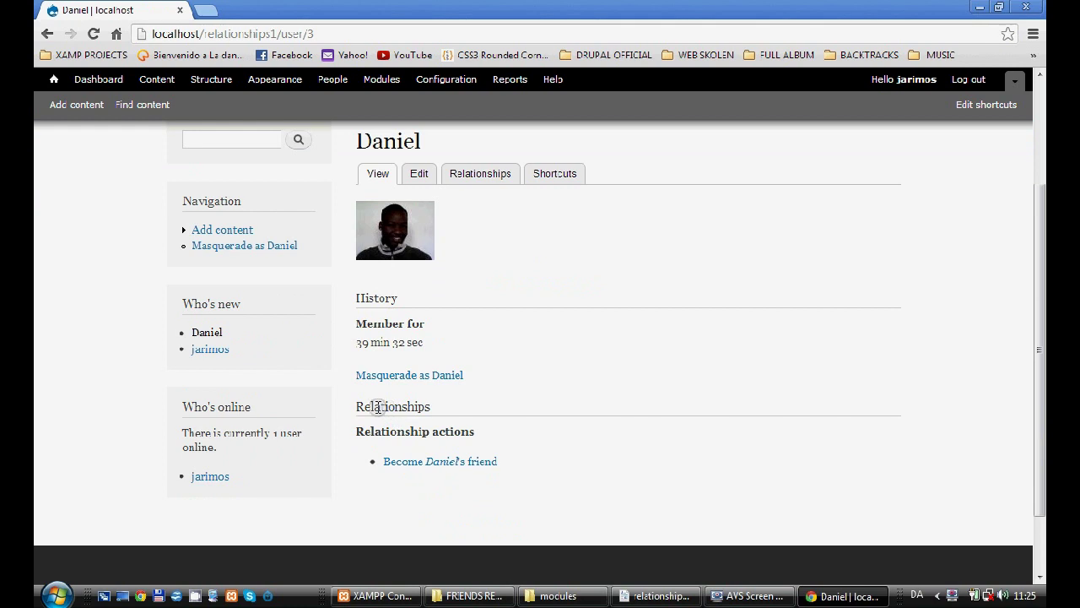
pyautogui.moveTo(379, 407); pyautogui.dragTo(409, 429)
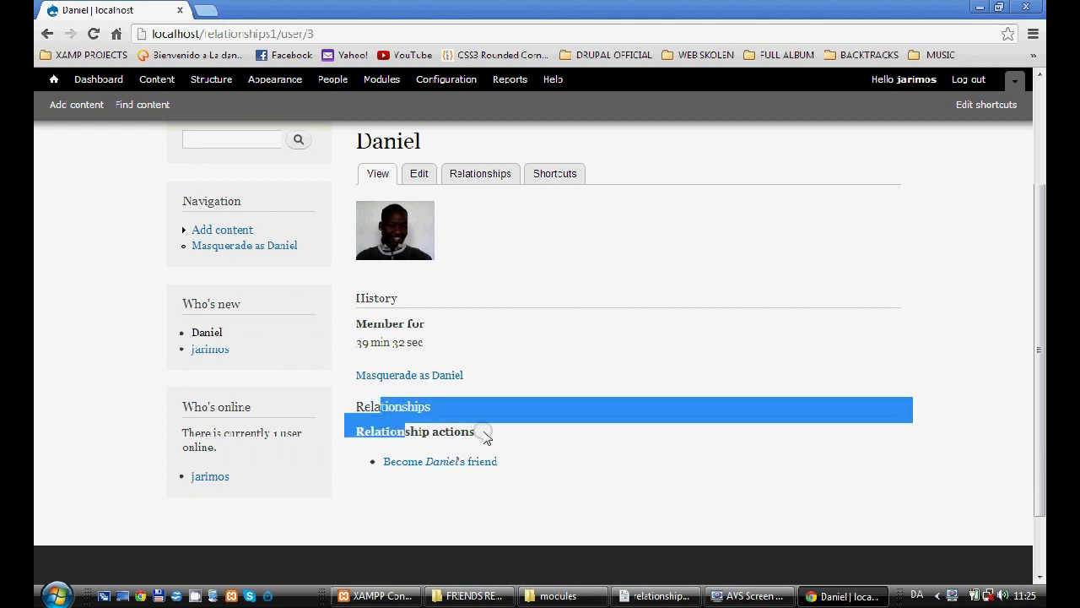
pyautogui.click(548, 455)
# Send a friend request to this member and check the relationship actions on the profile
pyautogui.click(465, 466)
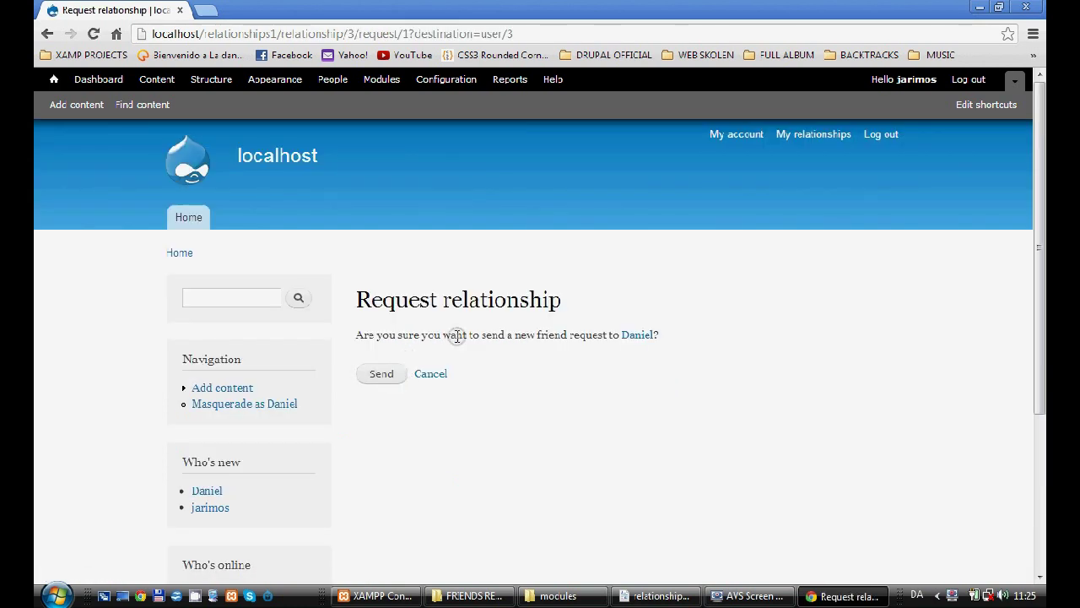
pyautogui.moveTo(458, 378); pyautogui.dragTo(458, 332)
pyautogui.click(497, 334)
pyautogui.click(382, 374)
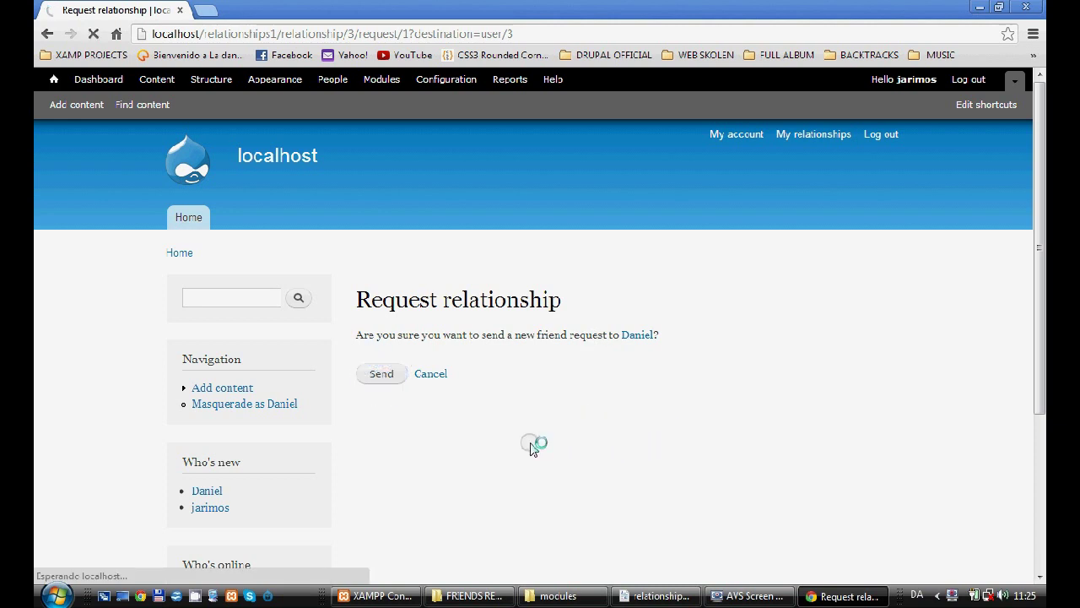
pyautogui.scroll(-3, 530, 444)
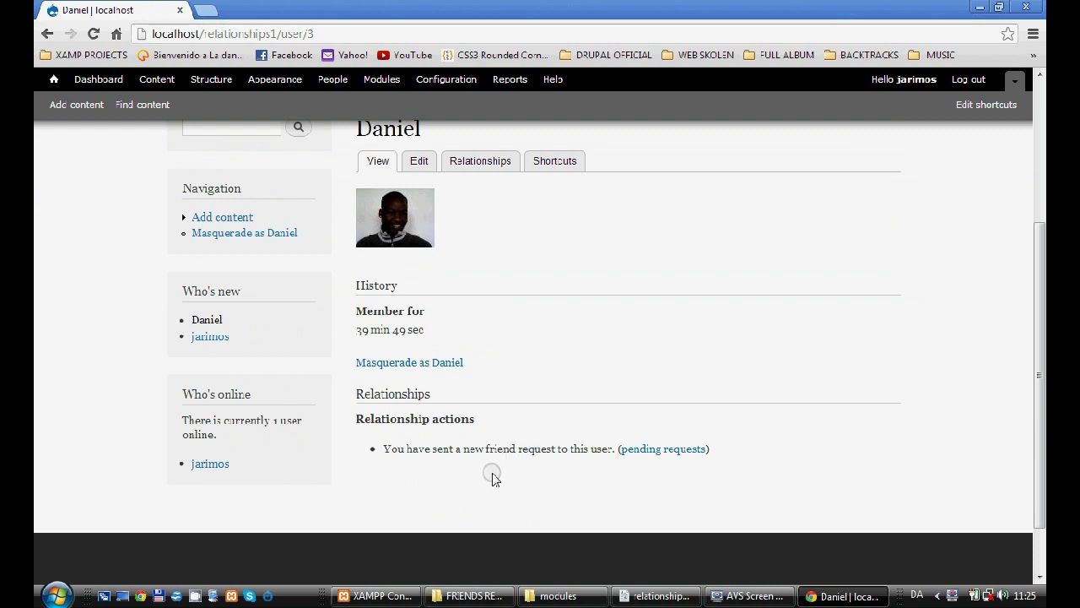
pyautogui.scroll(3, 491, 472)
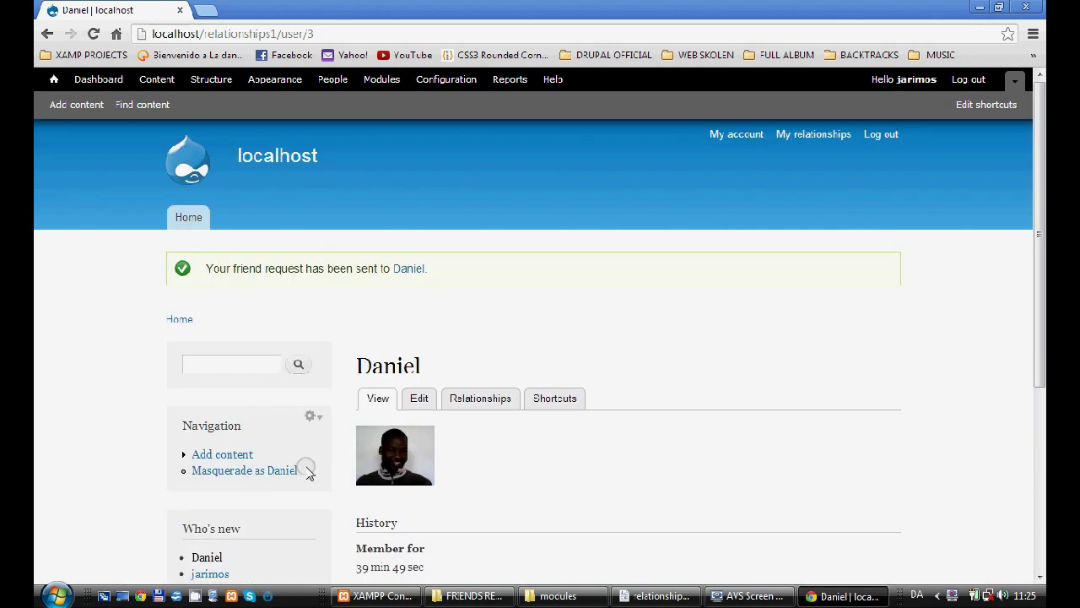
# Check the sent requests and current relationships on the My relationships page
pyautogui.click(810, 137)
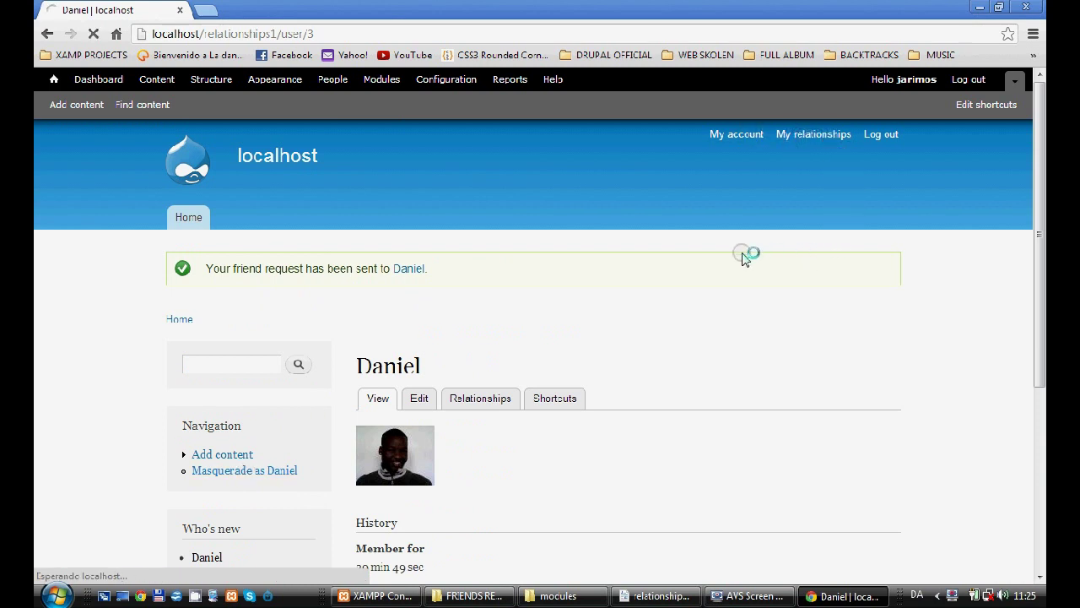
pyautogui.click(571, 332)
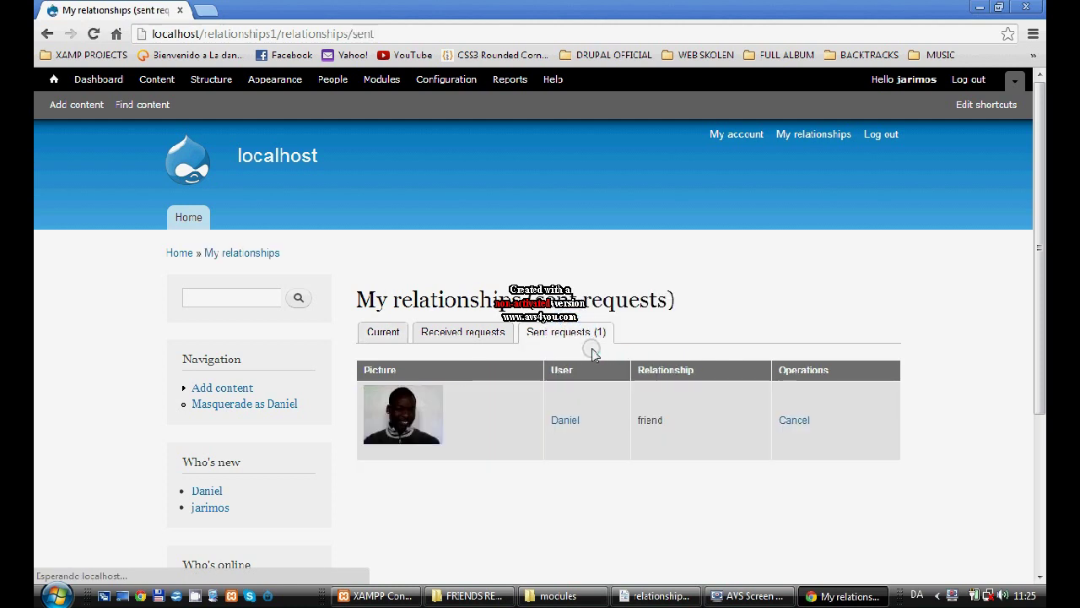
pyautogui.click(393, 336)
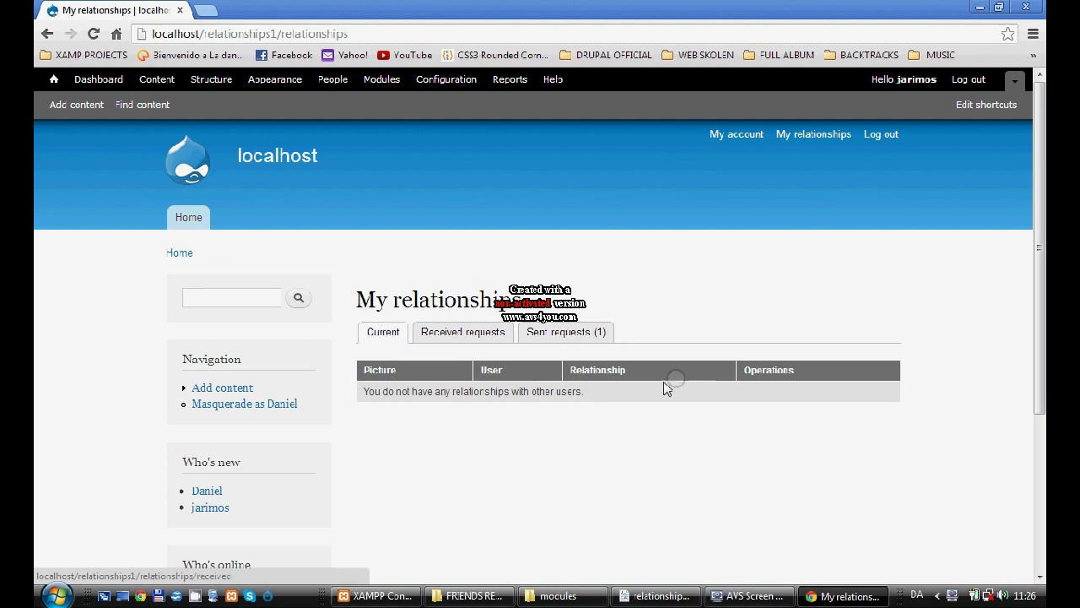
# Open your own account page and masquerade as the member who was sent the friend request
pyautogui.scroll(-1, 580, 412)
pyautogui.click(225, 408)
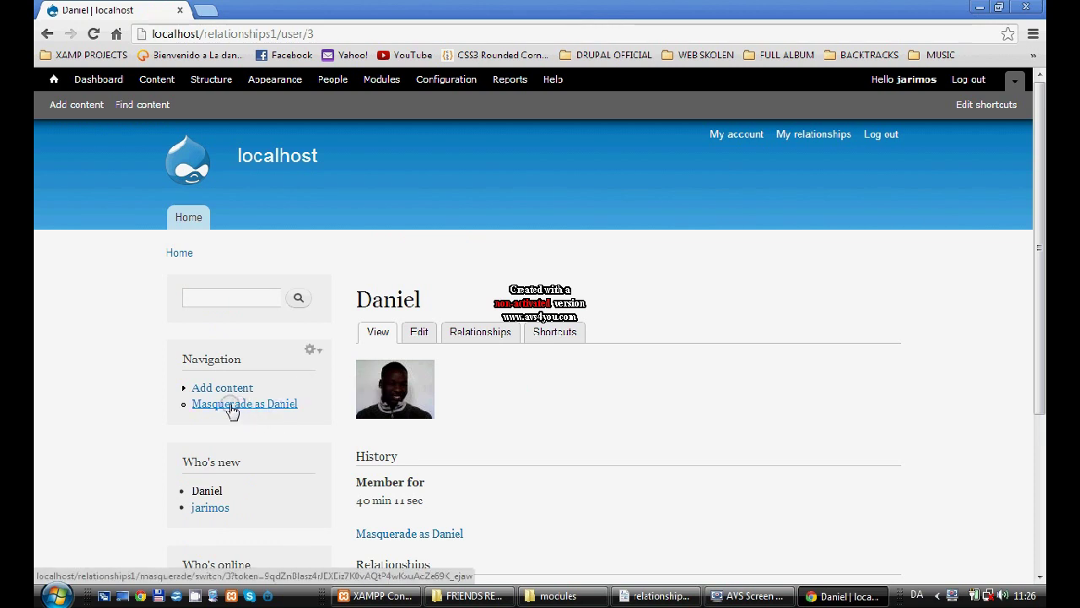
pyautogui.click(735, 134)
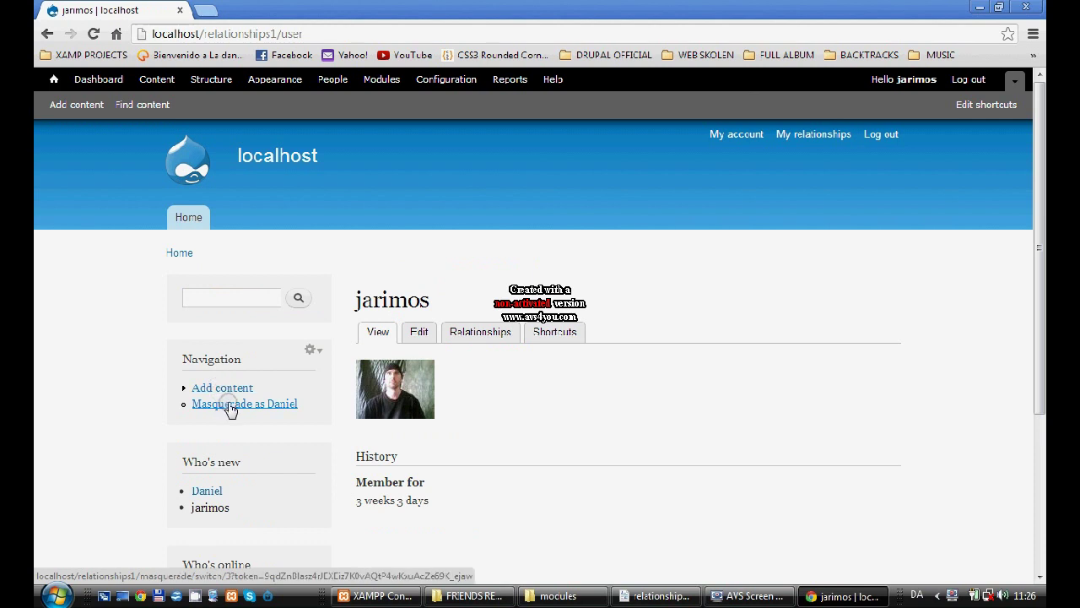
pyautogui.click(234, 405)
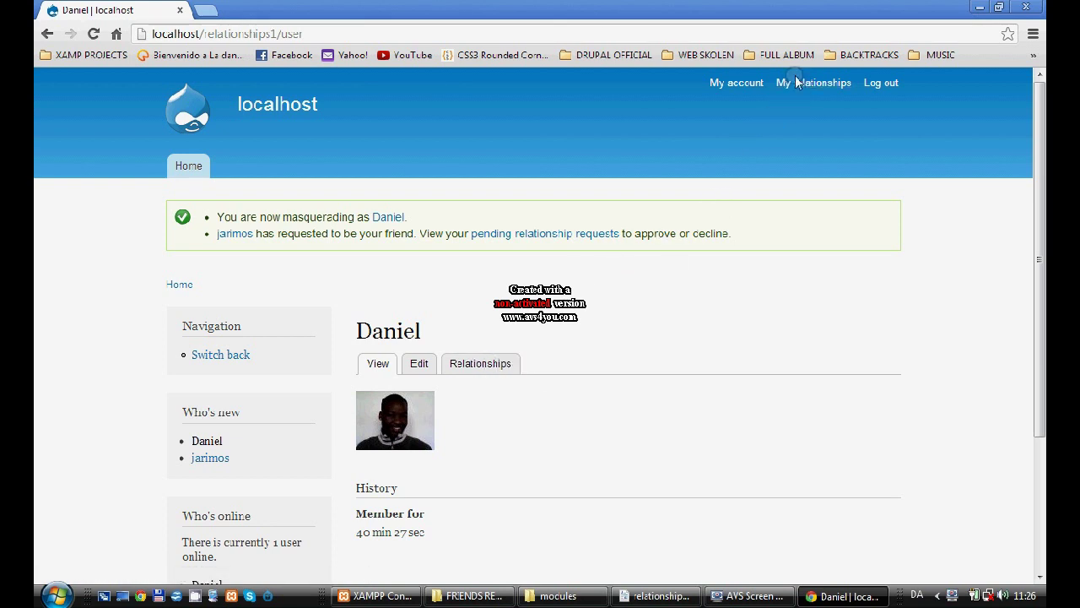
# Open the masqueraded member's received relationship requests and approve the pending friend request
pyautogui.click(480, 369)
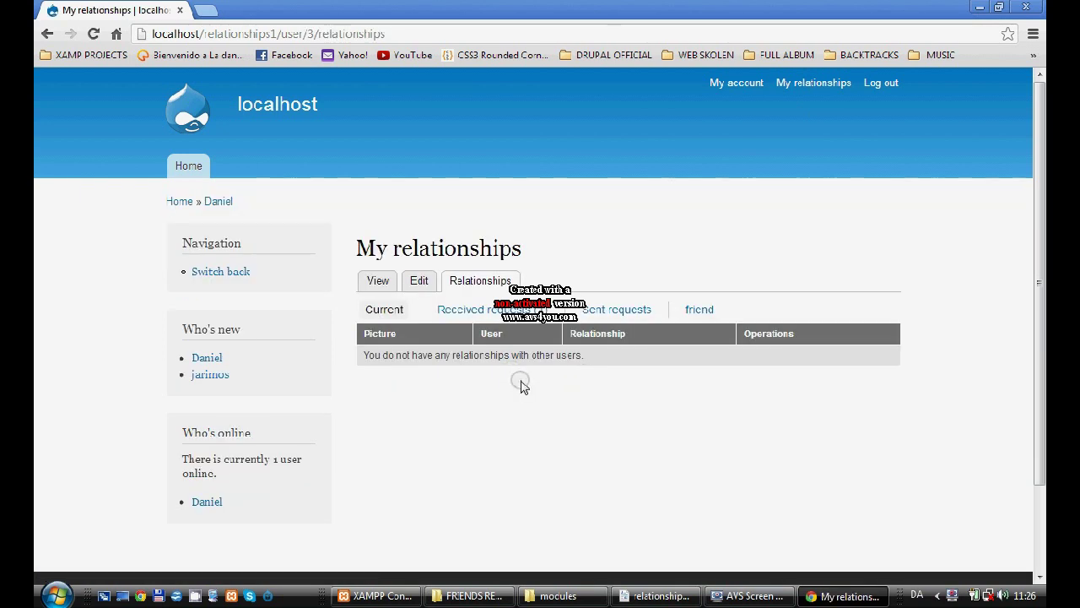
pyautogui.click(469, 310)
pyautogui.click(477, 312)
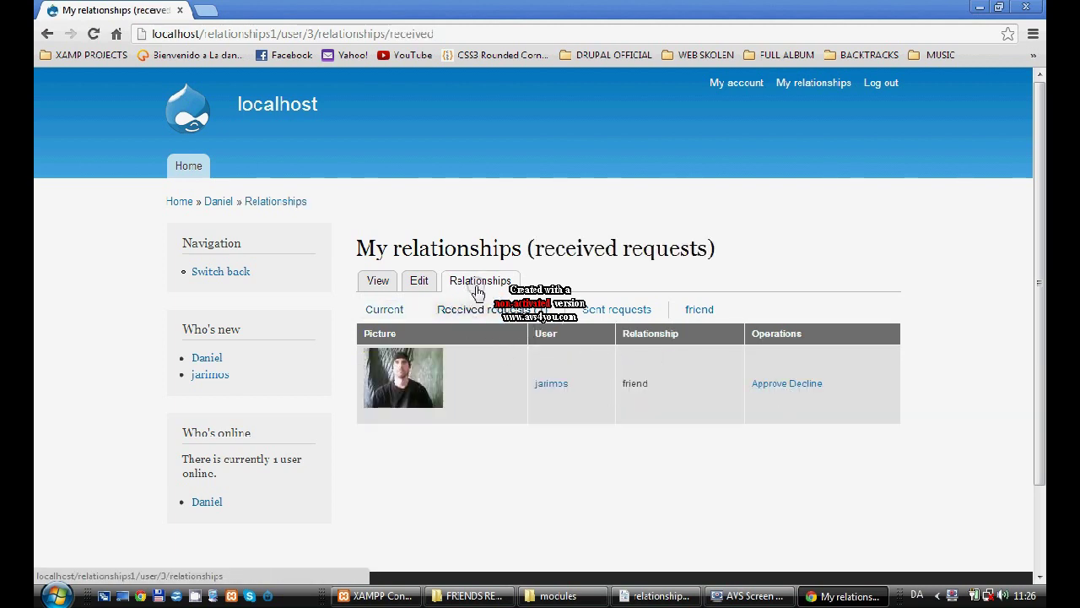
pyautogui.click(768, 387)
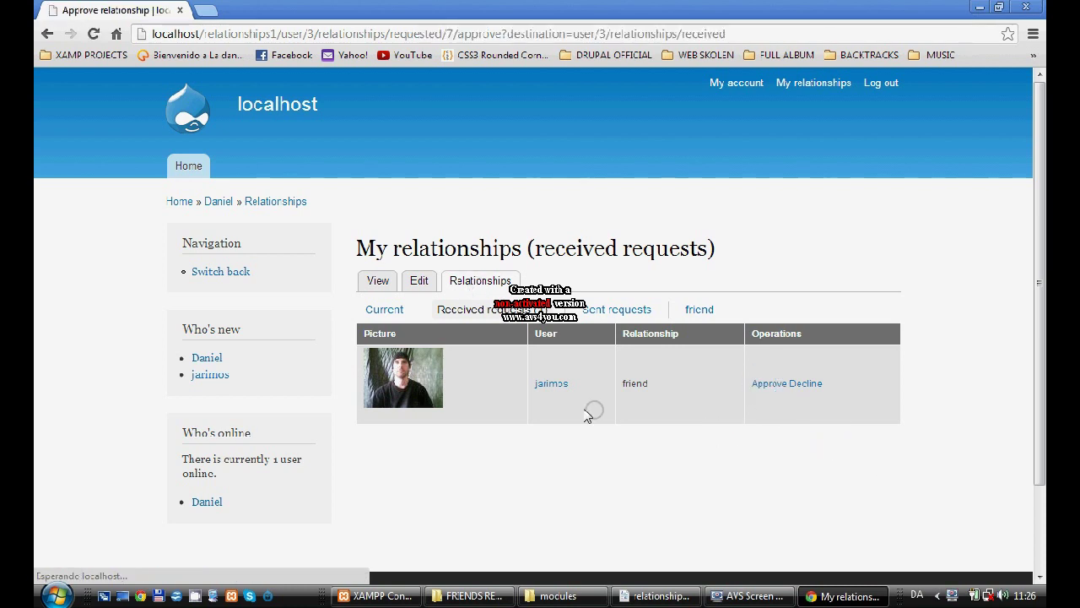
pyautogui.click(495, 398)
pyautogui.click(377, 326)
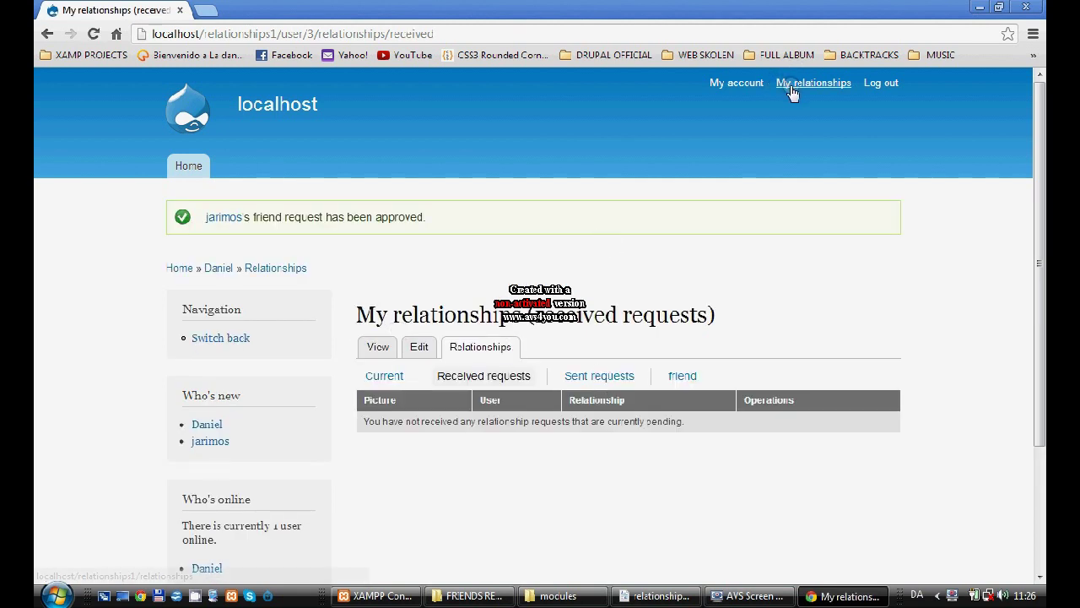
# Check the masqueraded member's current relationships on the My relationships page and switch back to the original account
pyautogui.click(376, 348)
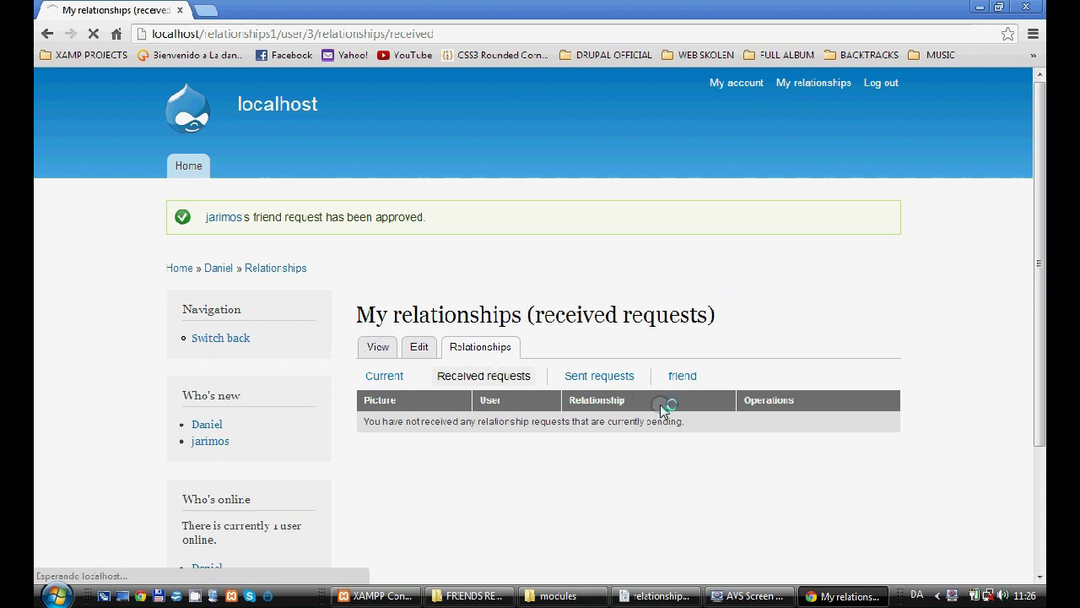
pyautogui.click(799, 87)
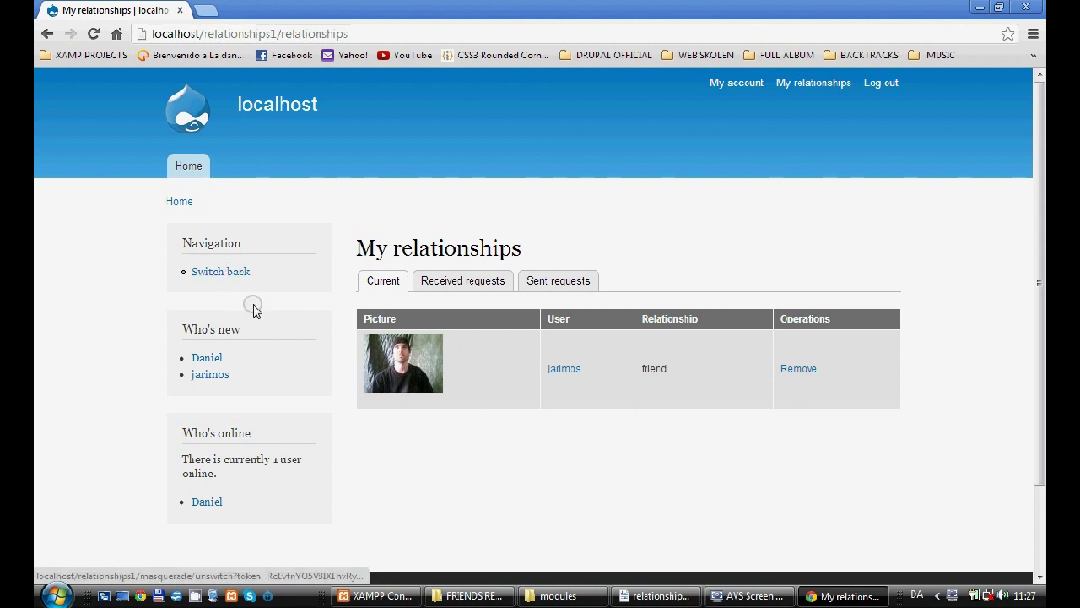
pyautogui.click(226, 273)
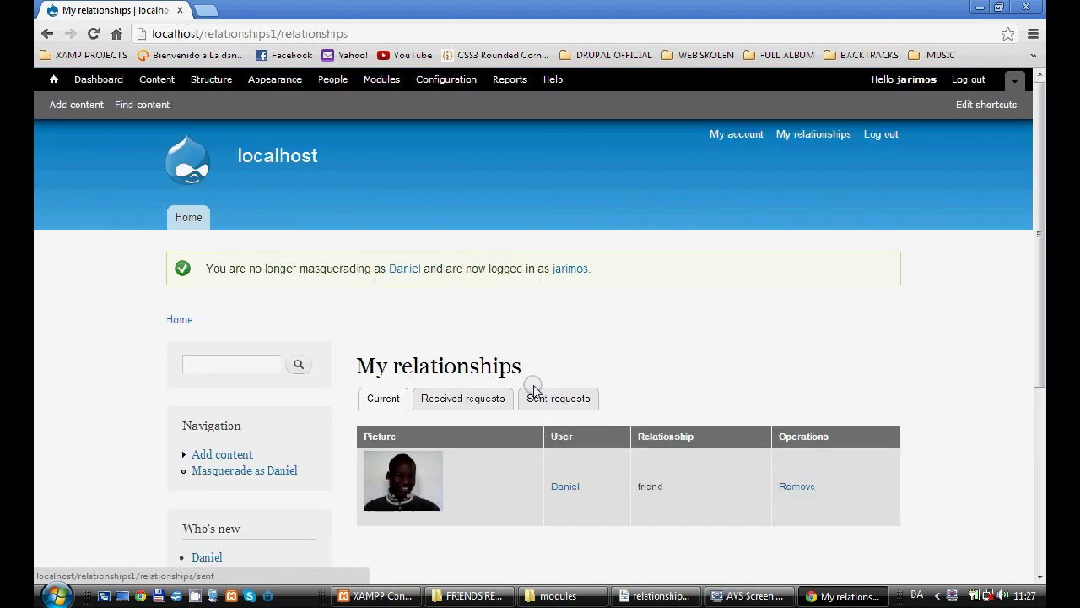
# Examine the original account's current relationships, including the related user, relationship type and available operations
pyautogui.scroll(-2, 540, 384)
pyautogui.scroll(2, 562, 368)
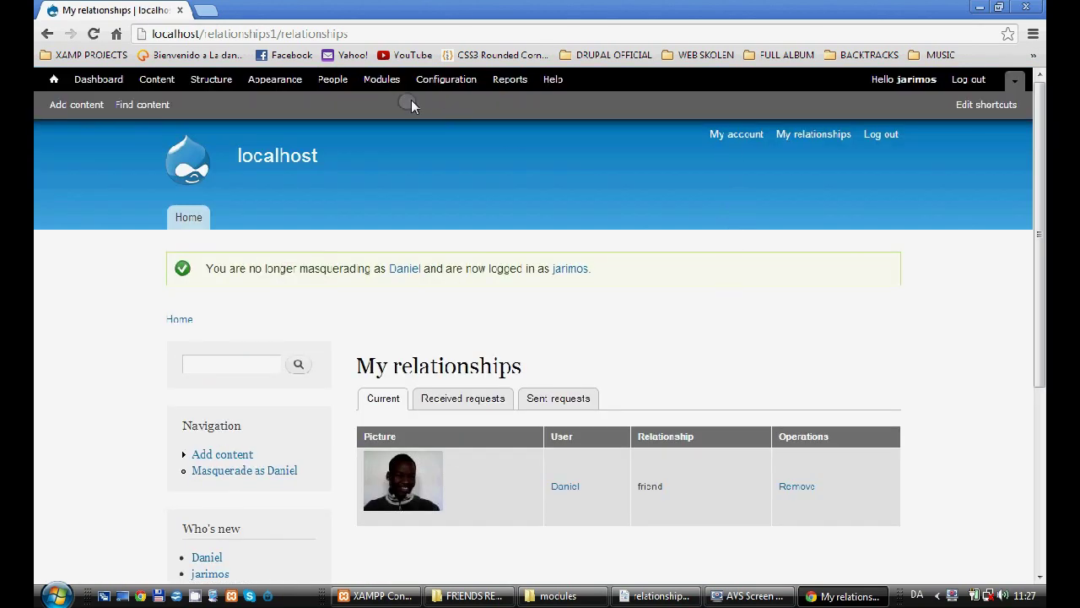
pyautogui.scroll(-2, 608, 325)
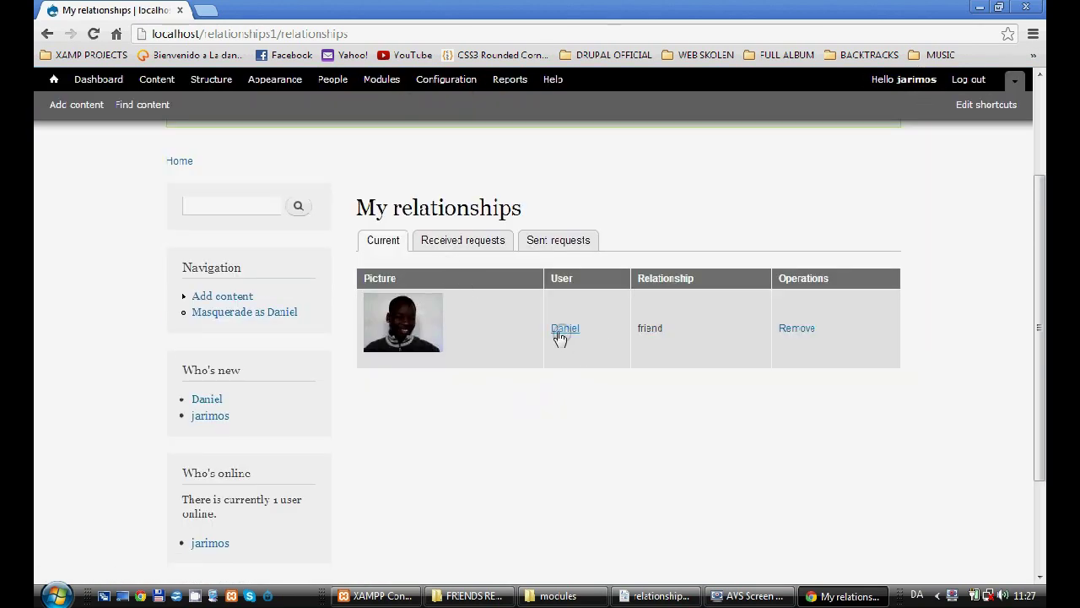
pyautogui.scroll(1, 678, 426)
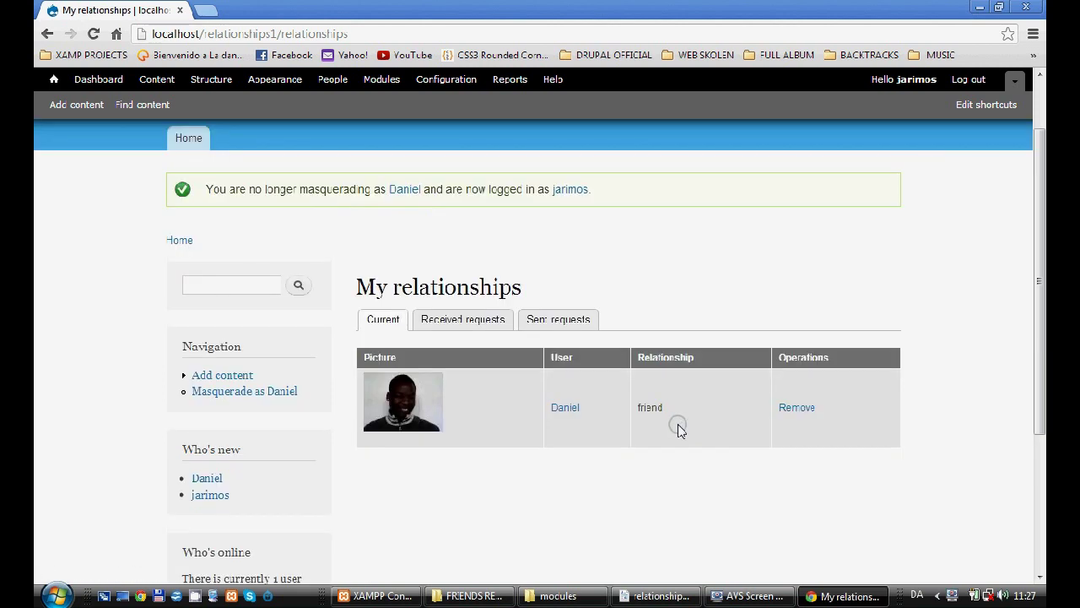
pyautogui.scroll(1, 456, 424)
pyautogui.scroll(-1, 511, 449)
pyautogui.scroll(1, 616, 465)
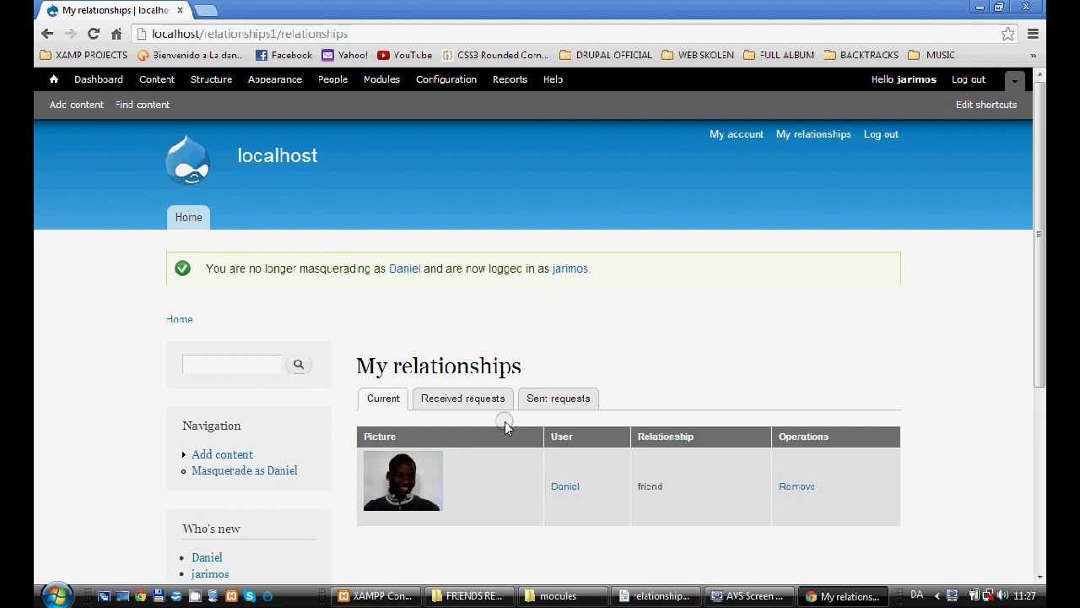
pyautogui.scroll(-1, 567, 420)
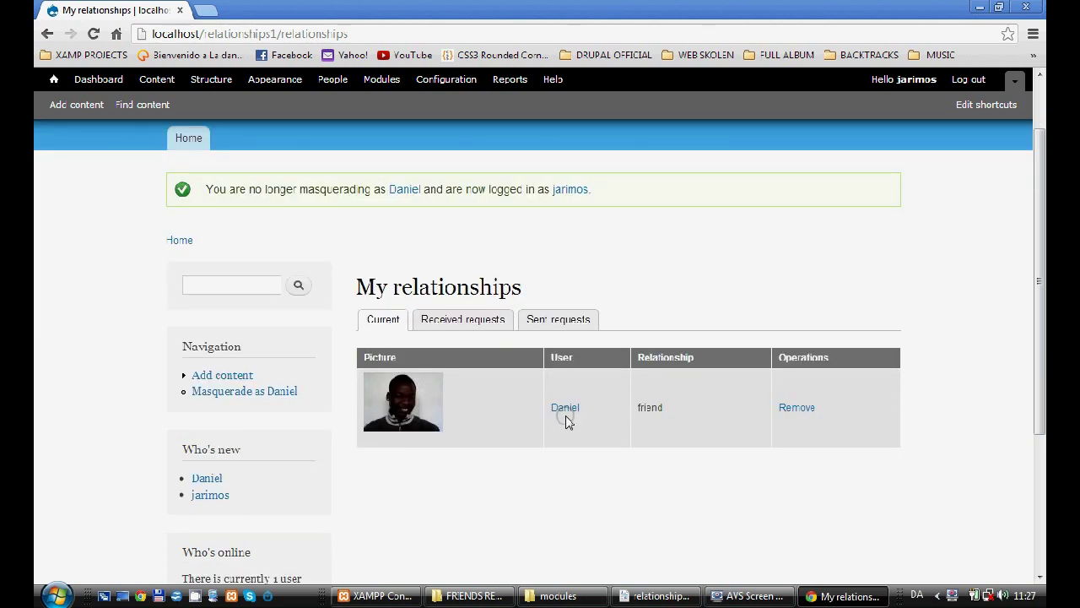